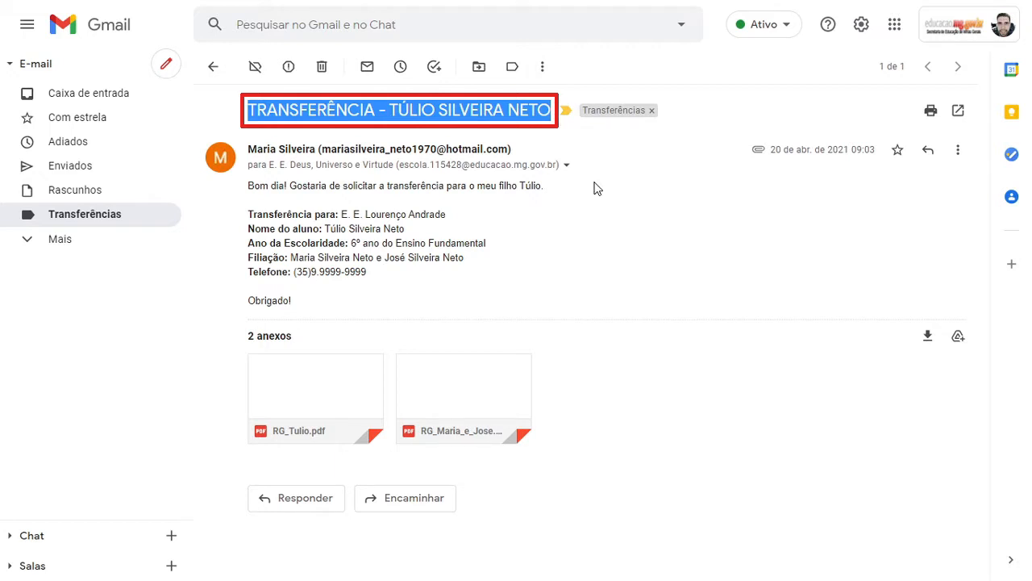
drag(248, 149, 527, 147)
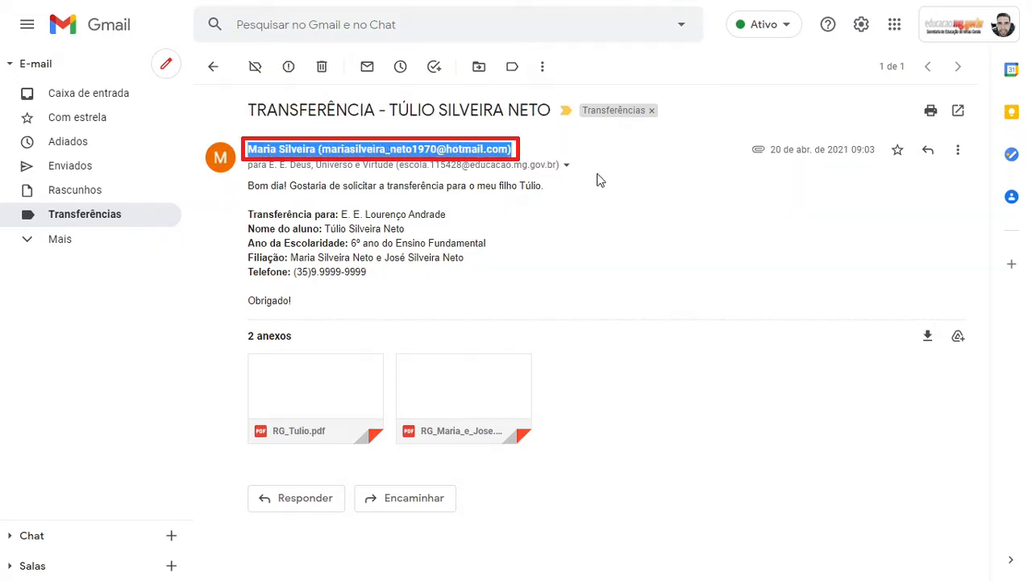
drag(269, 164, 582, 165)
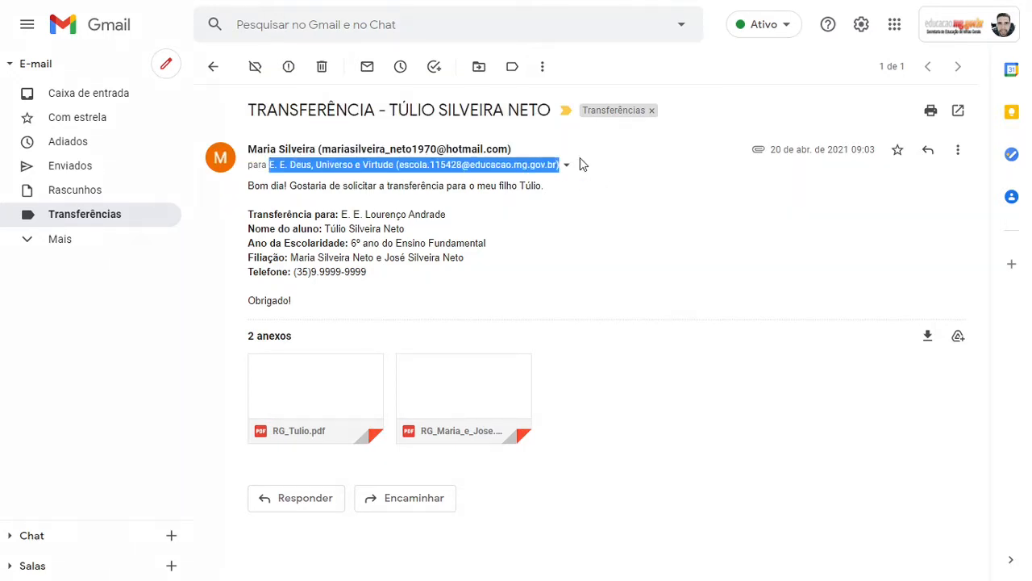
click(609, 226)
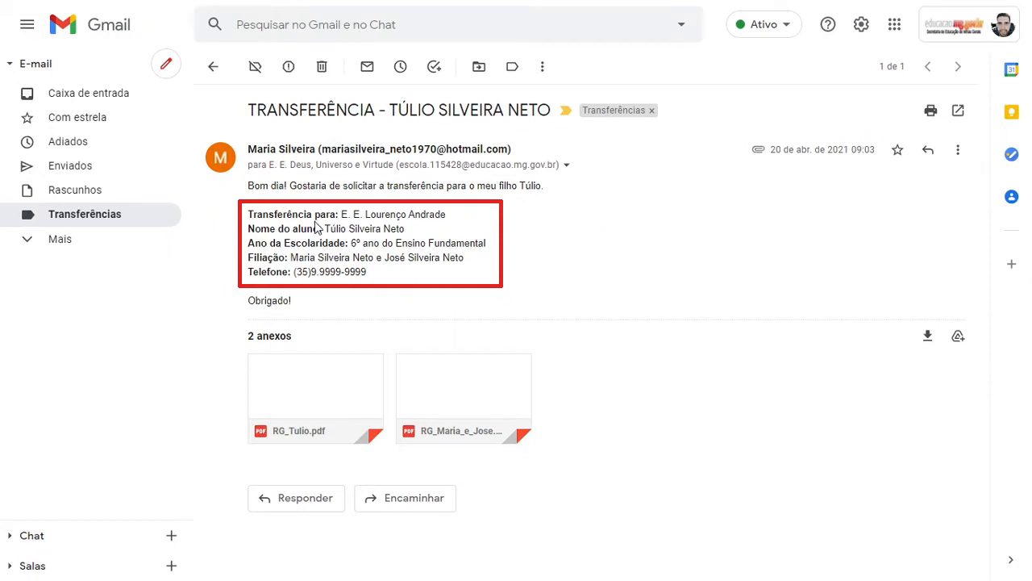
drag(341, 215, 448, 216)
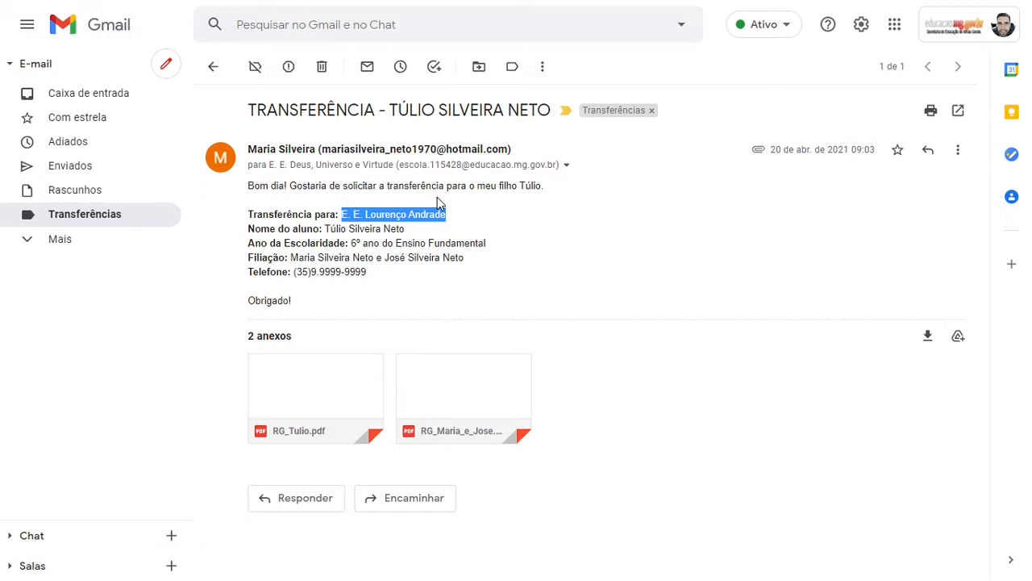
click(445, 234)
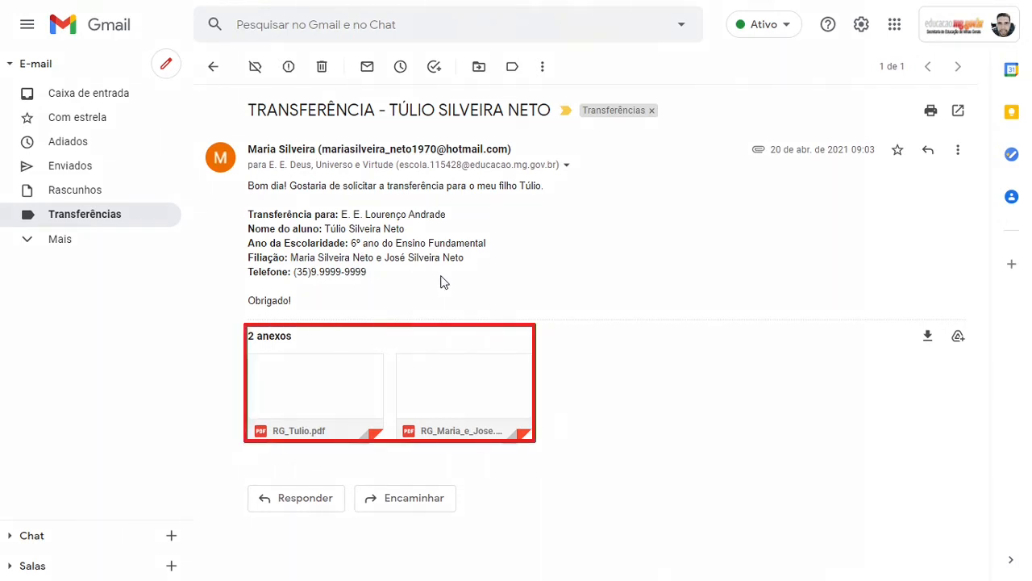
mouse_move(329, 375)
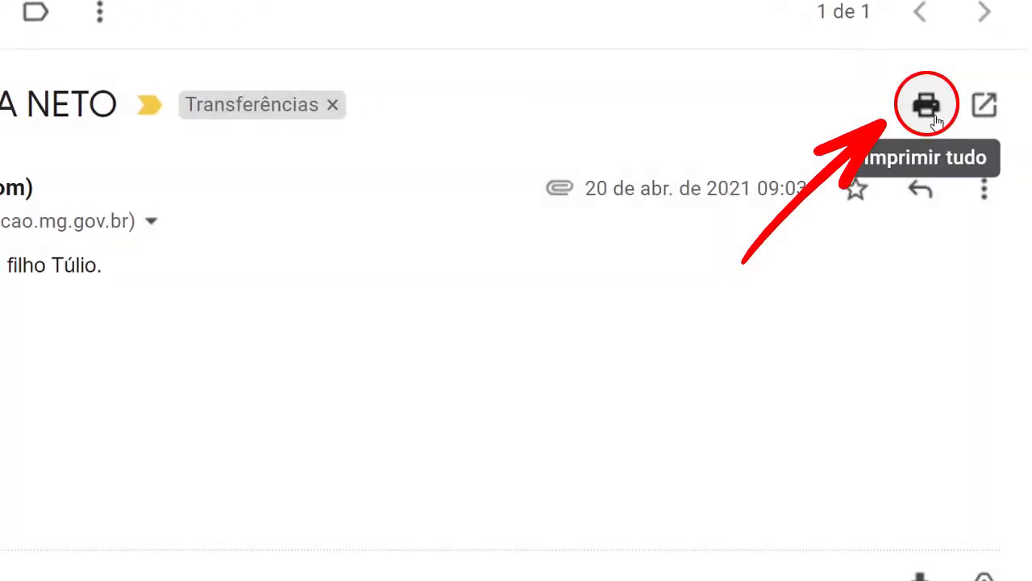
Print the whole email conversation to PDF in DOCS SEI, naming it after the student's transfer request
click(932, 113)
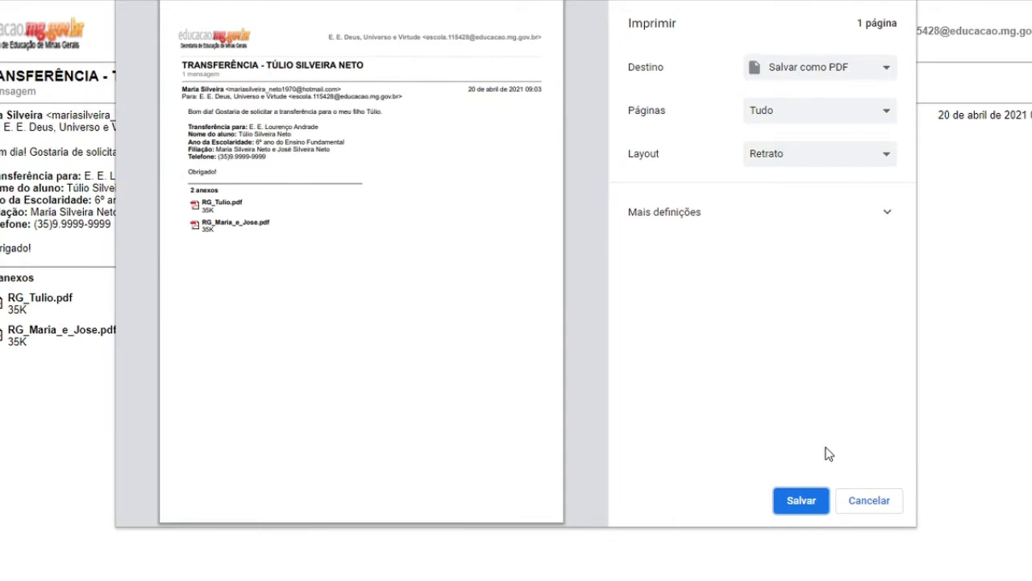
click(811, 507)
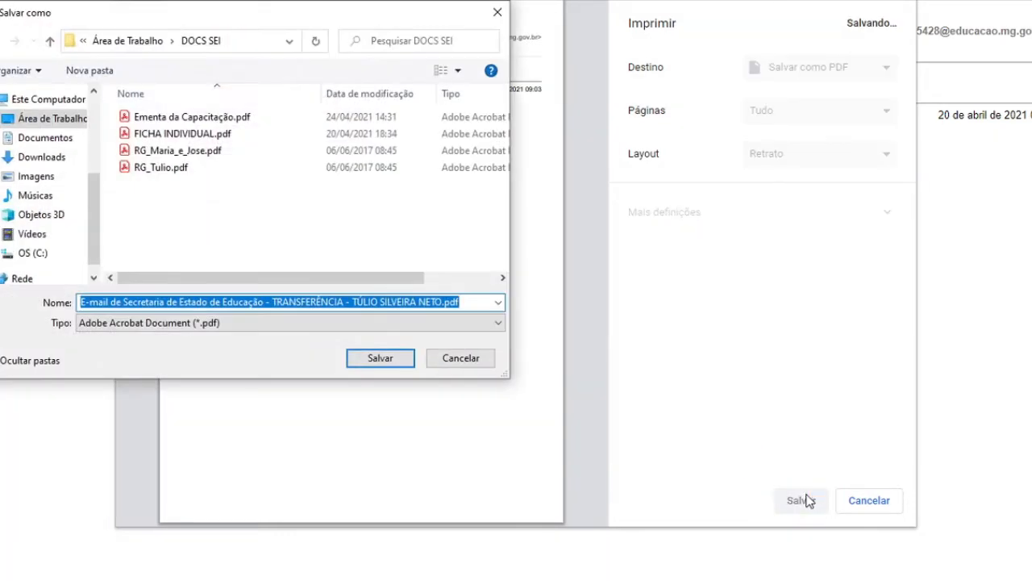
text(E-mail )
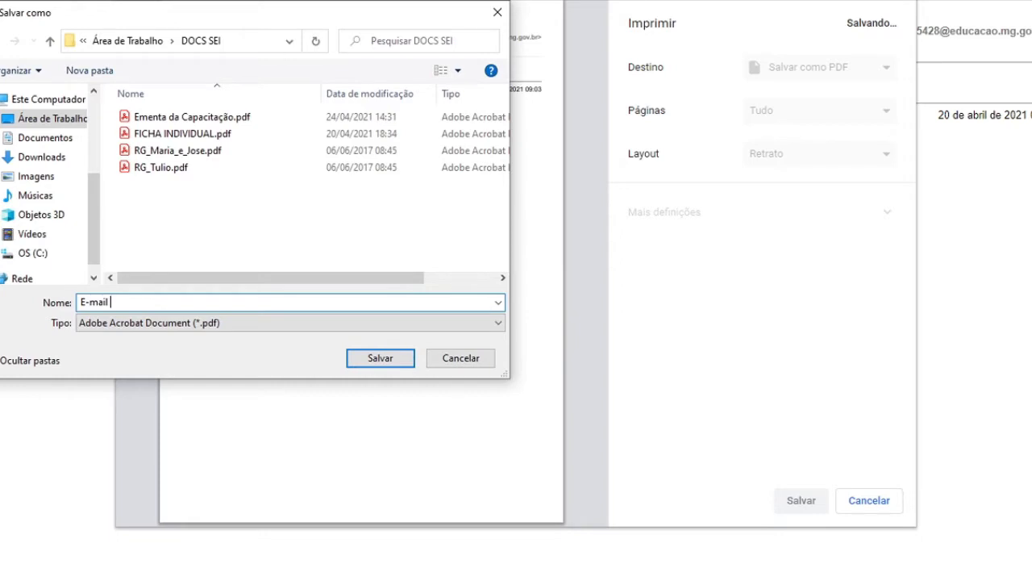
text(solicitando a transferência d)
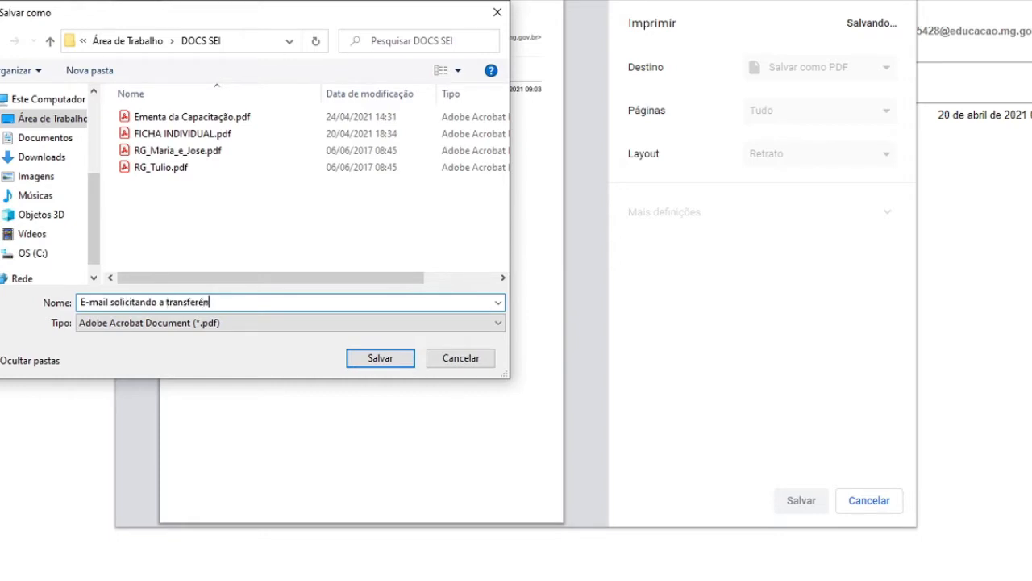
text(o aluno Túlio)
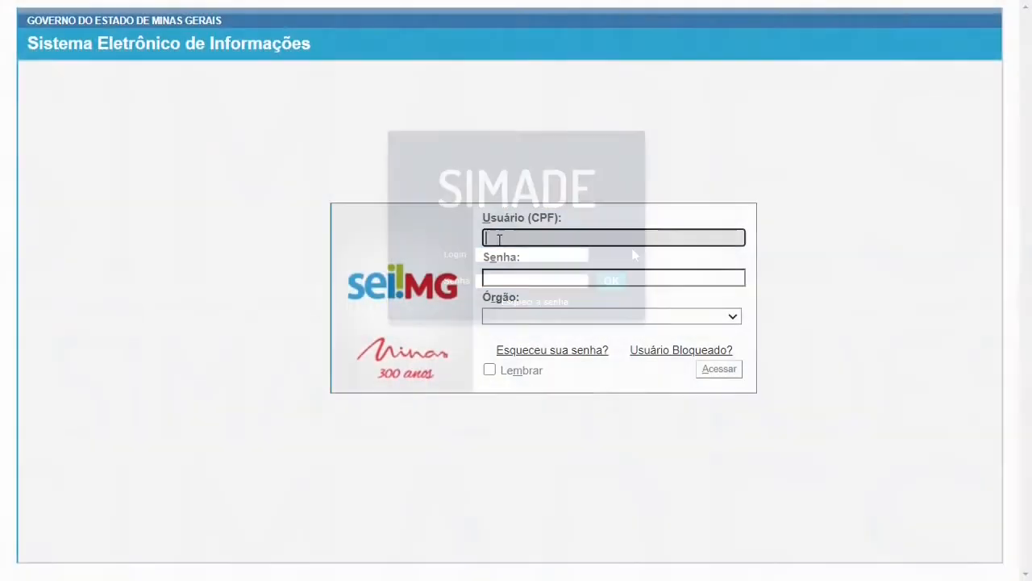
Log in to SEI with the user's CPF and password, choosing SEE as the organ
text(1111)
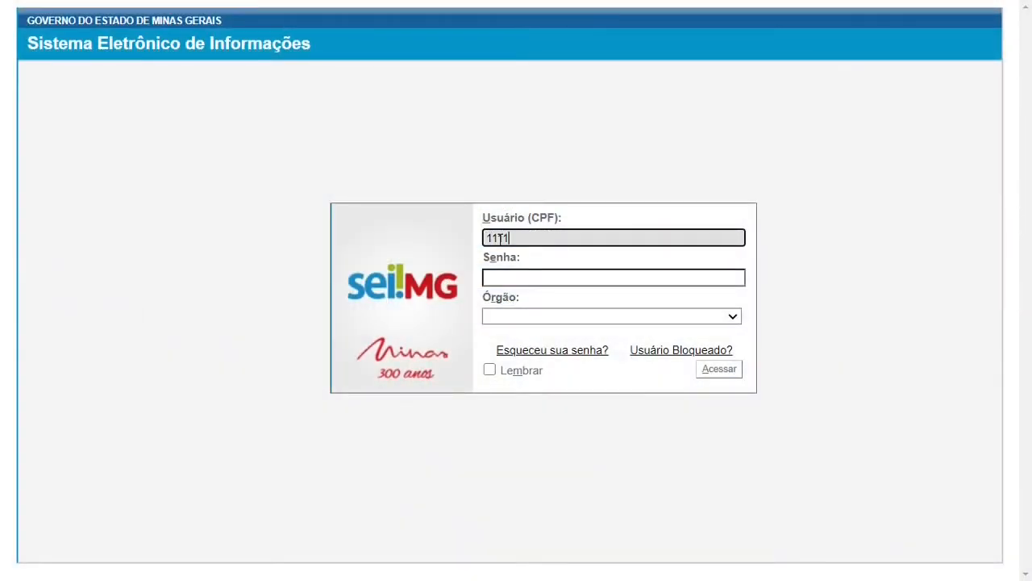
text(1111111)
click(518, 276)
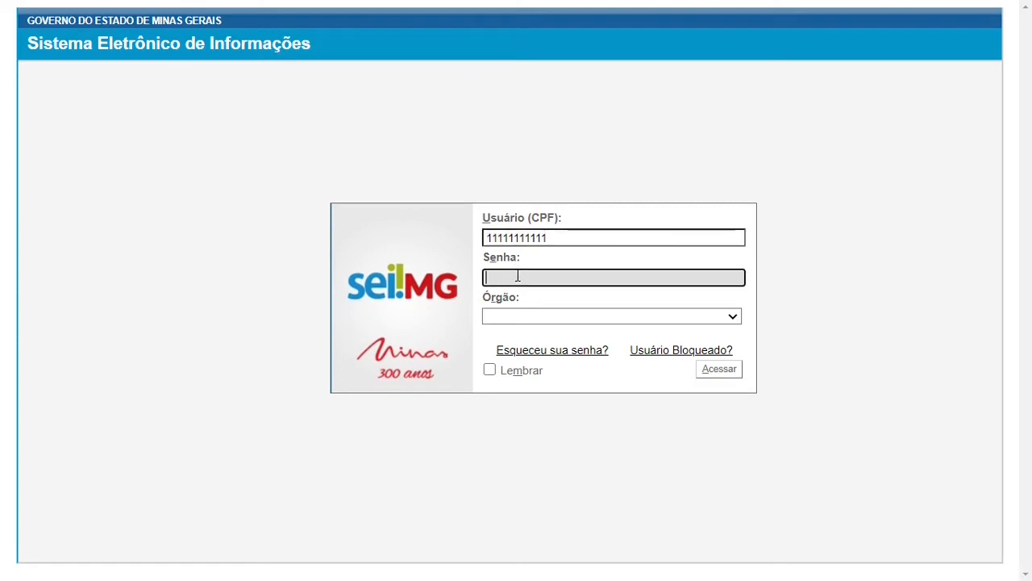
text(•••••••••••)
click(535, 319)
text(see)
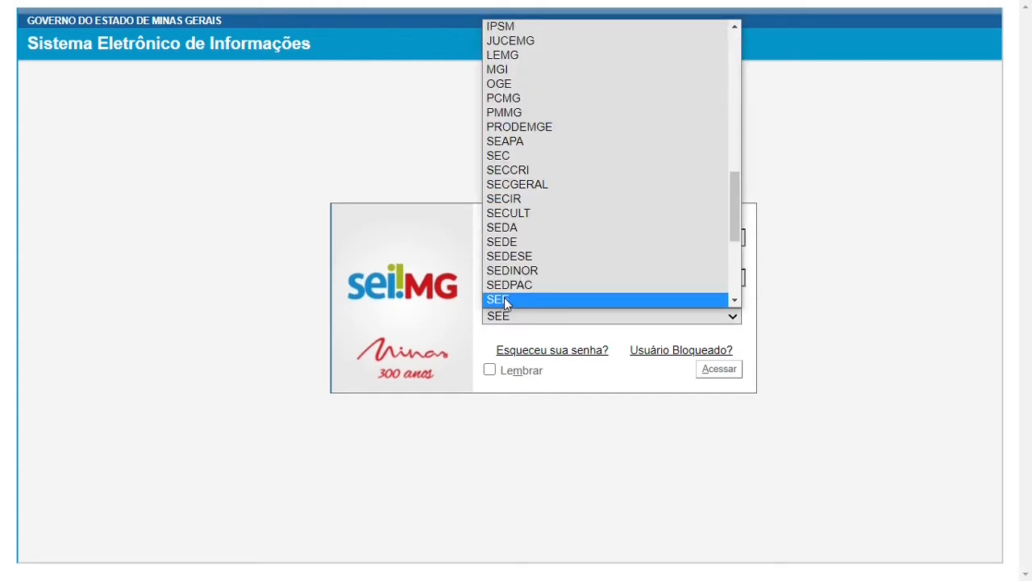
click(500, 302)
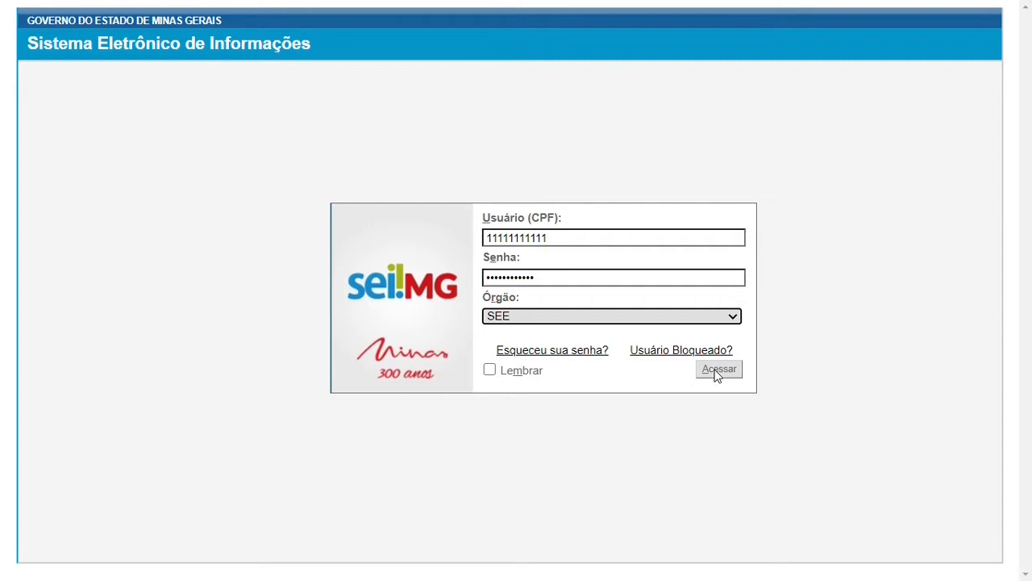
click(718, 369)
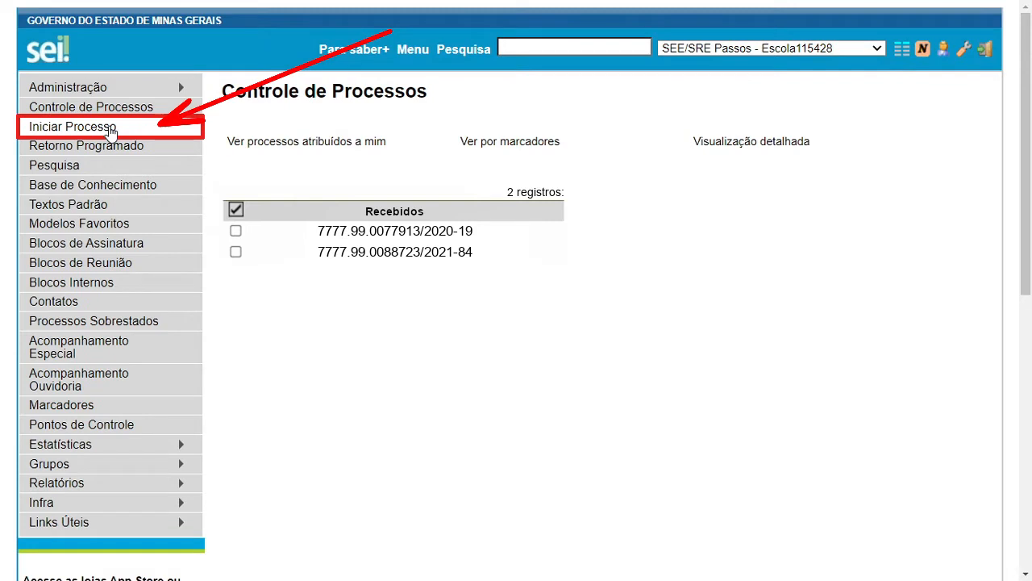
Start a new process and choose type Funcionamento Escolar: Documentação from the full type list
click(110, 131)
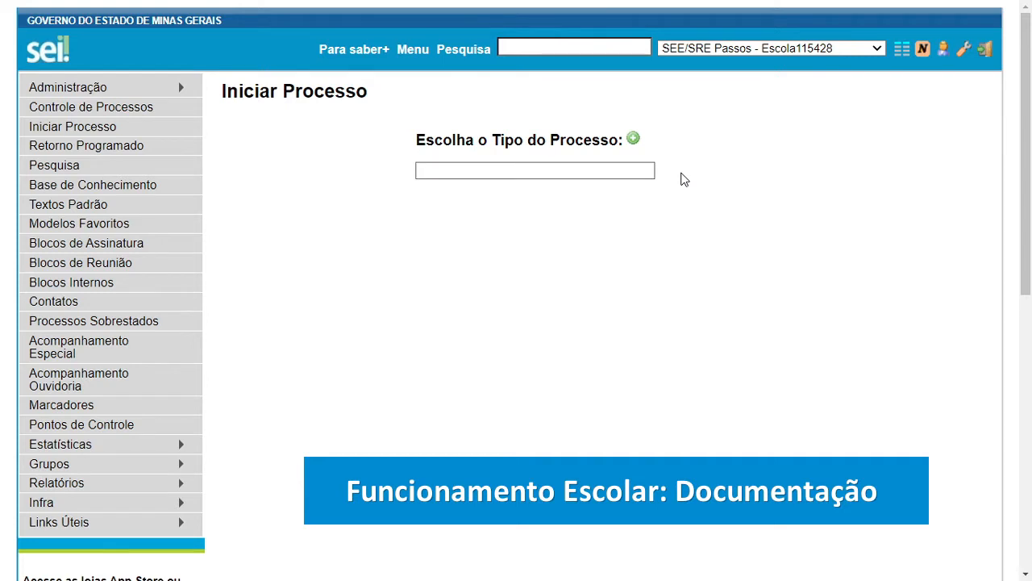
click(635, 170)
text(Func)
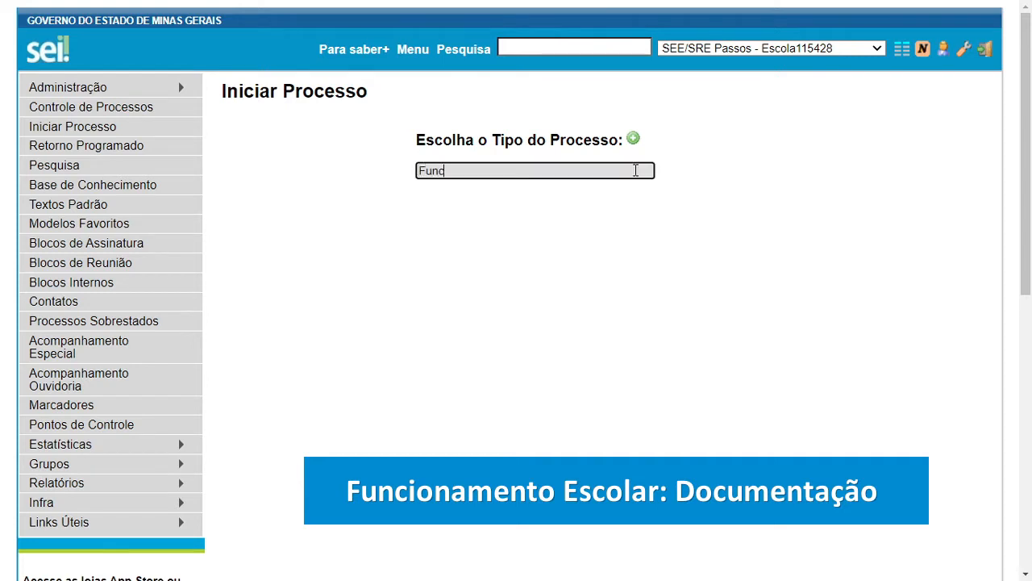
text(ionamento Escolar)
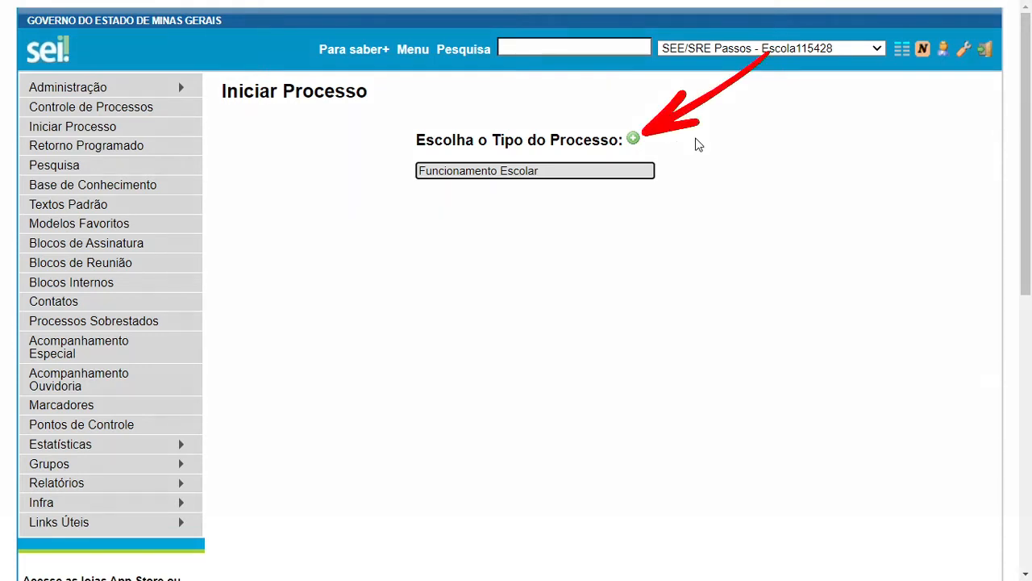
click(638, 142)
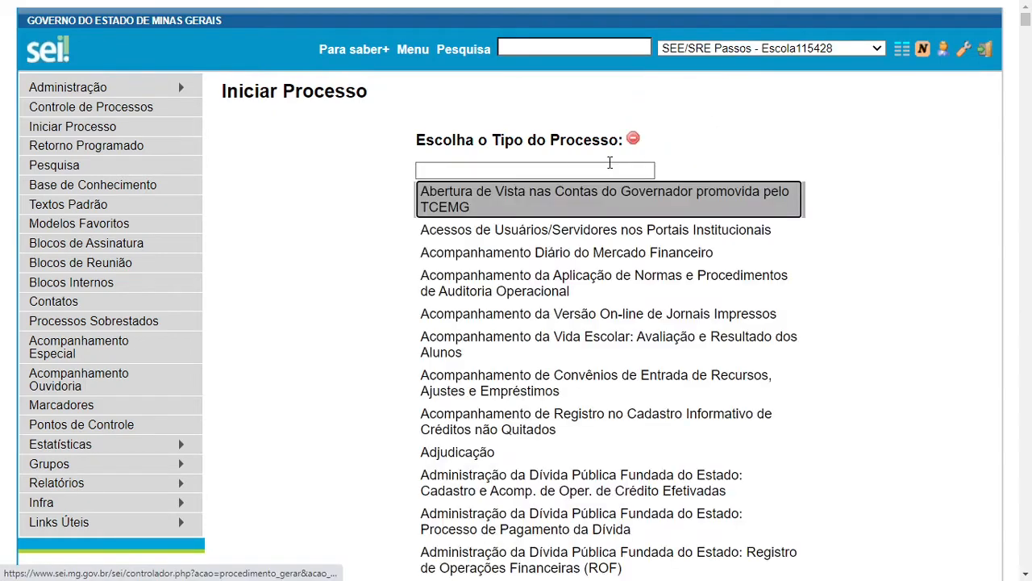
click(625, 171)
text(Funcionamento Escolar)
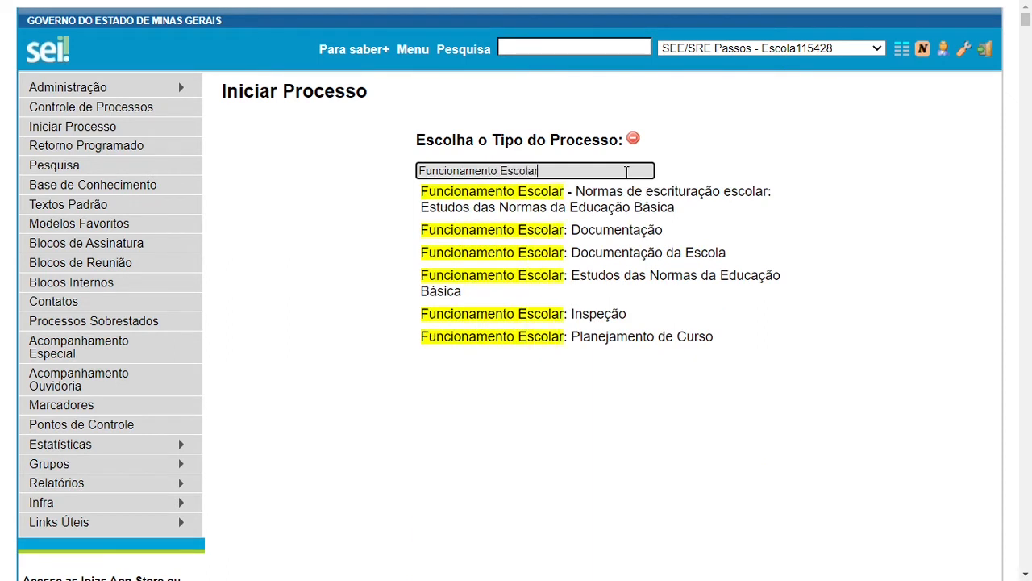
click(595, 233)
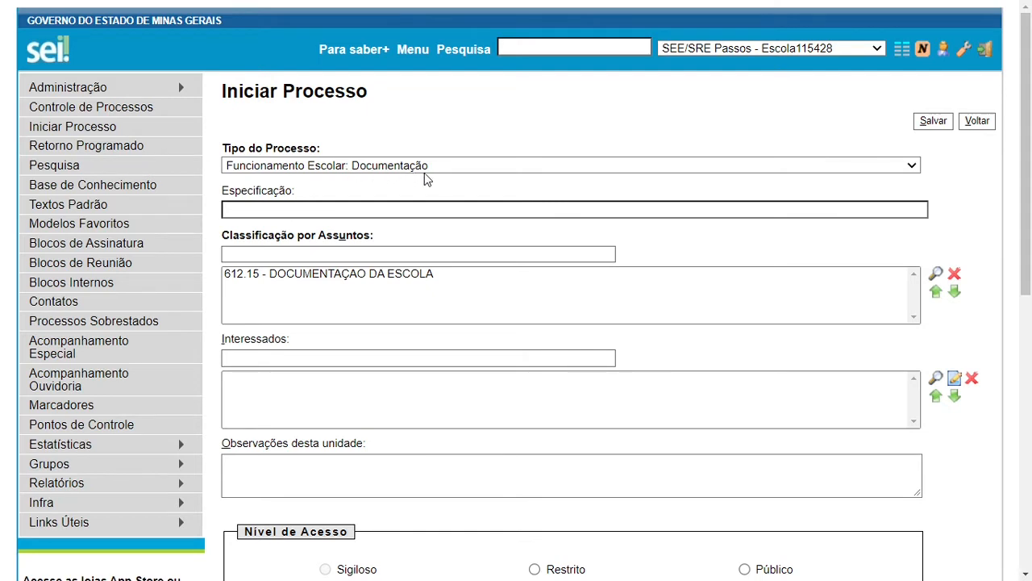
Enter a specification naming the student's transfer, then replace subject 612.15 with 612.13
click(397, 210)
text(Transf)
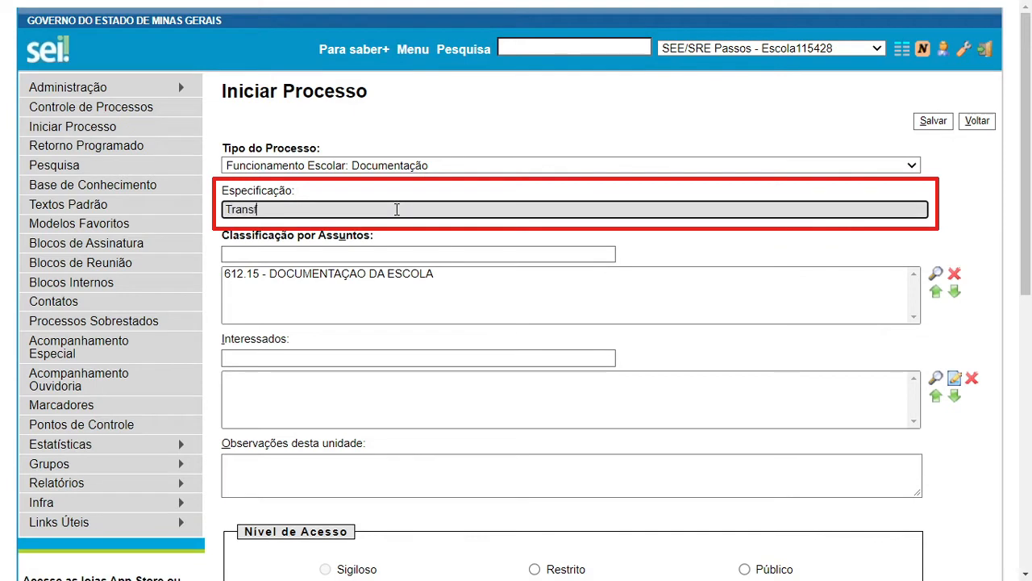
text(erência do Aluno: )
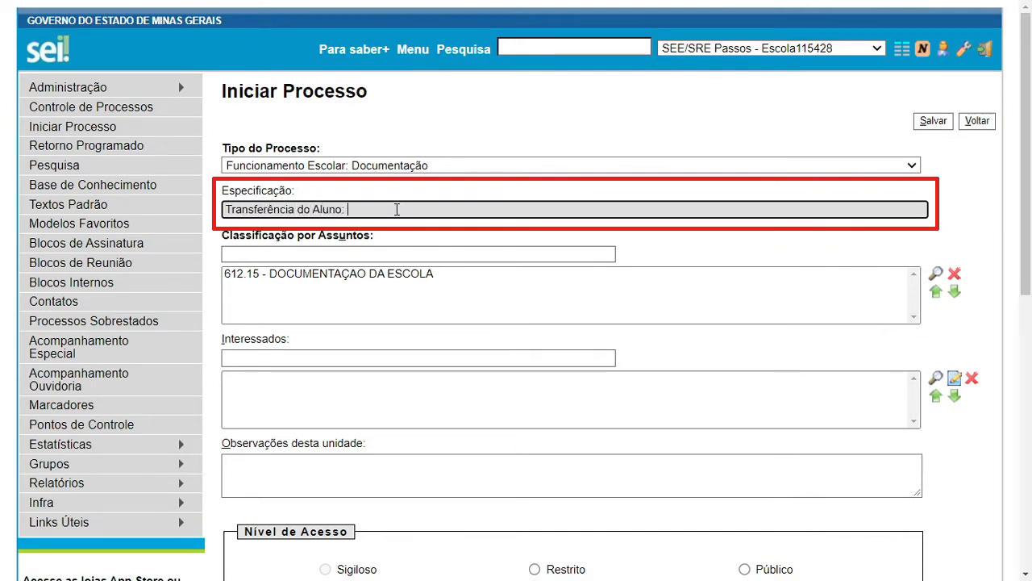
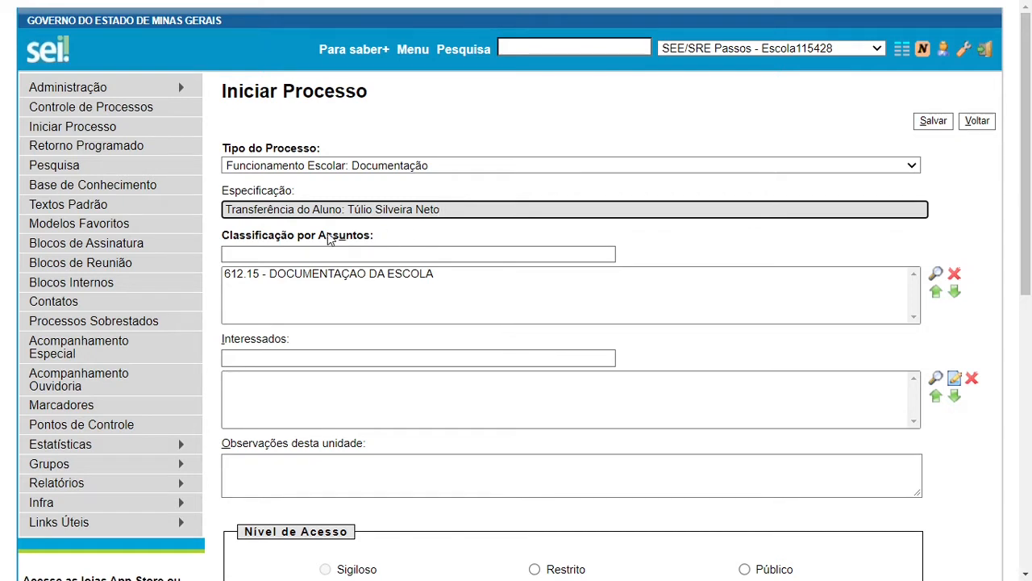
click(290, 279)
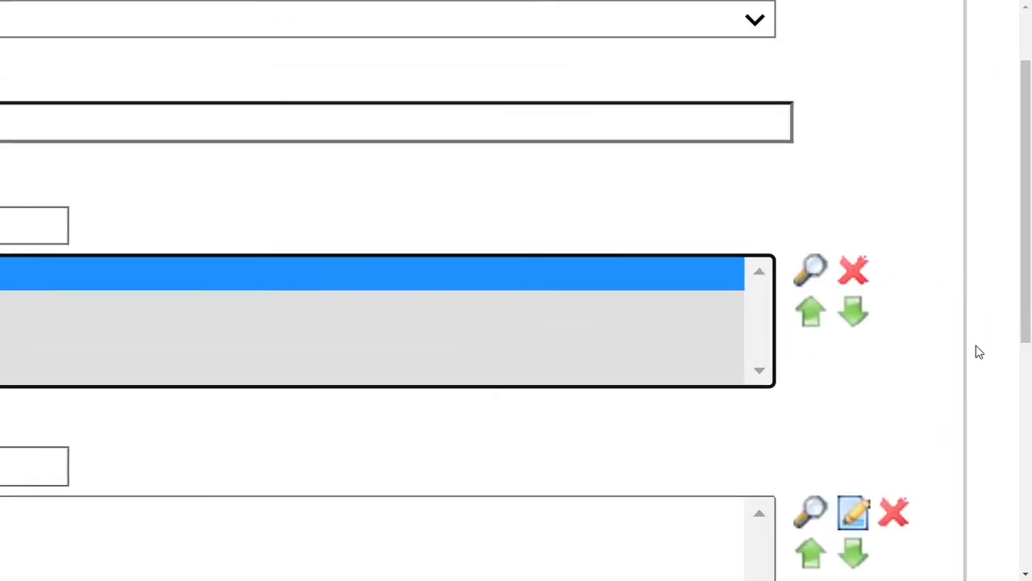
click(856, 277)
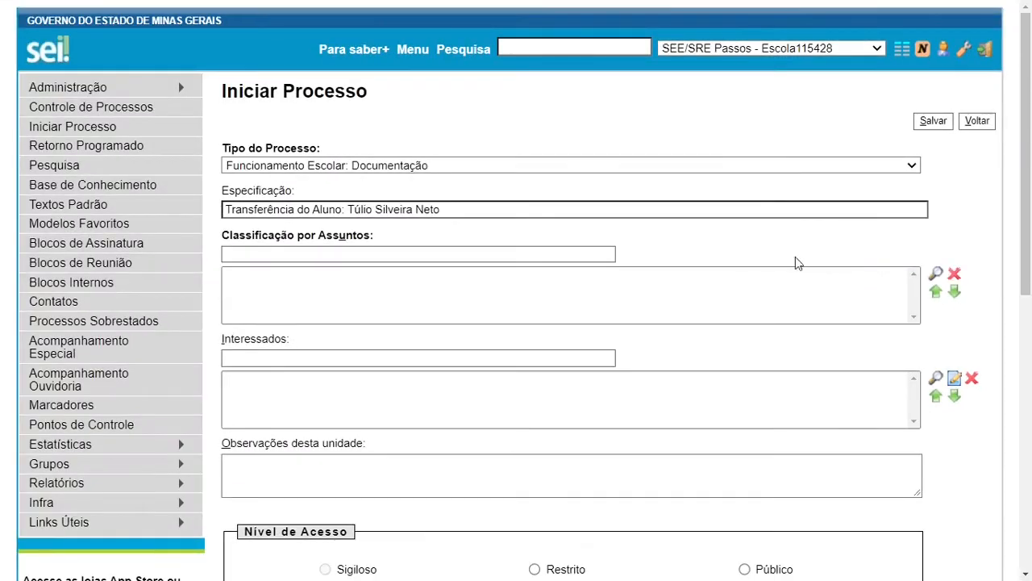
click(478, 255)
text(6)
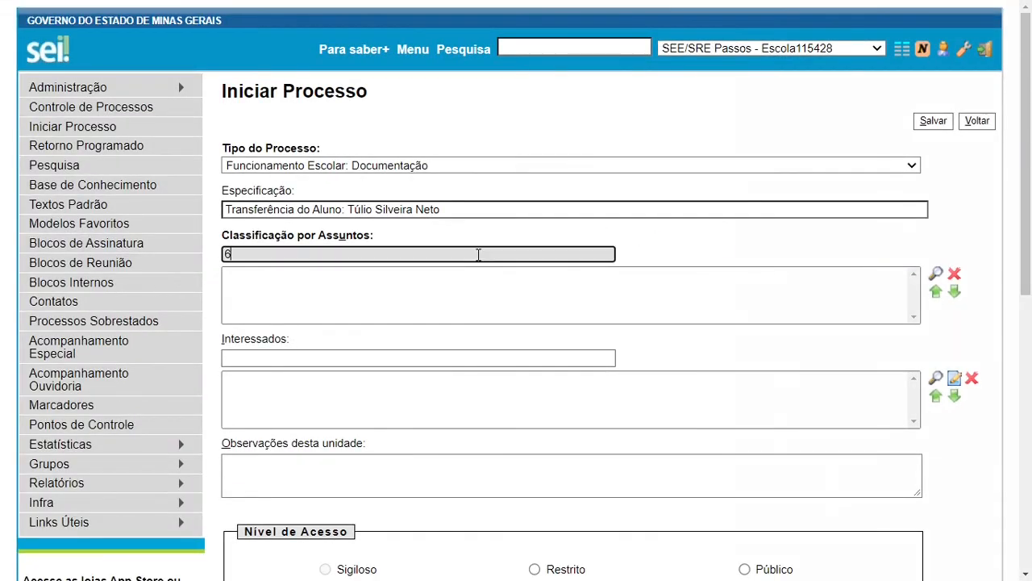
text(12.13)
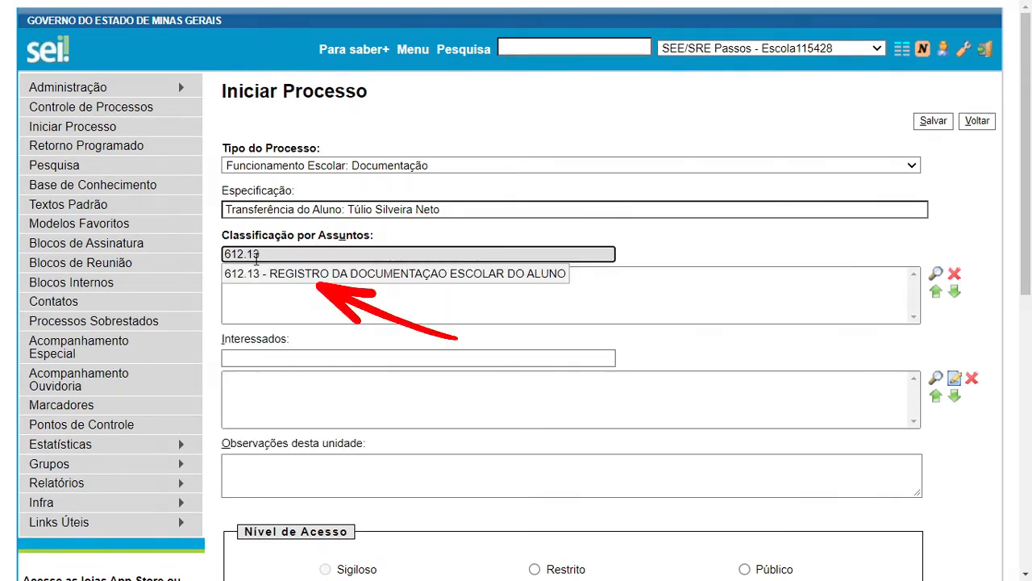
click(311, 276)
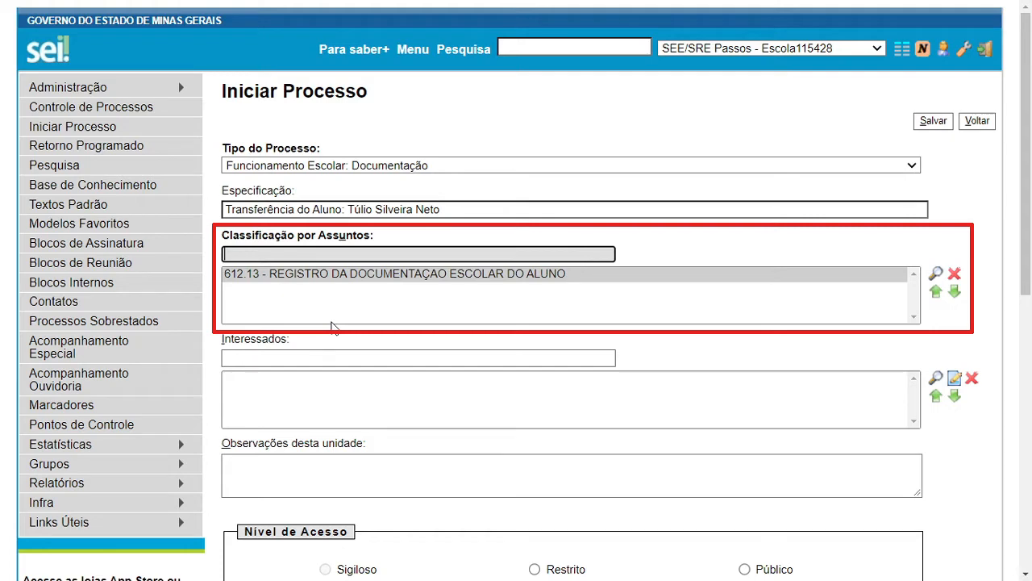
Add Escola115428 (Escola Estadual Deus Universo e Virtude) as an interested party
click(411, 352)
text(Escola115428)
key(Return)
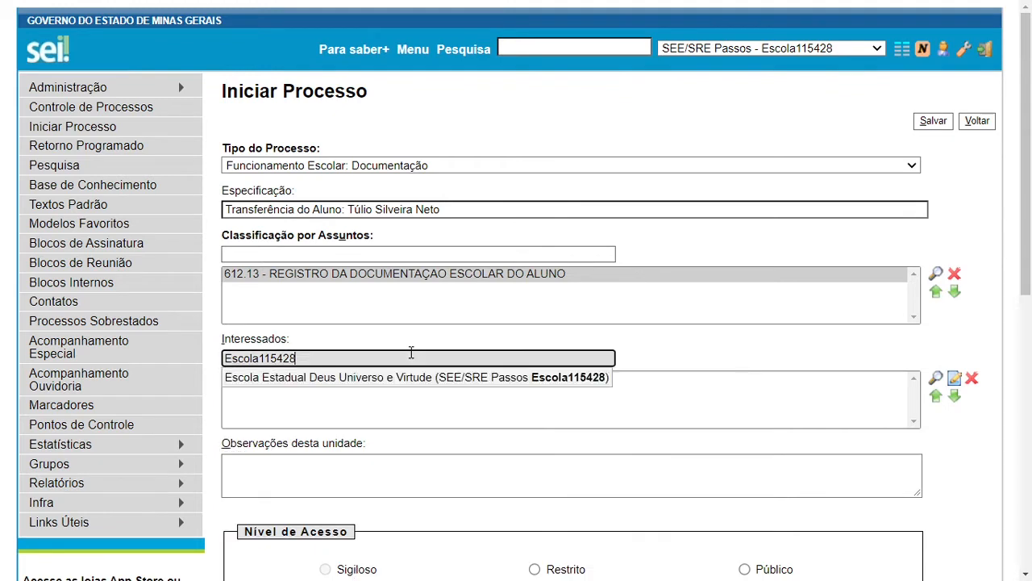
click(393, 382)
click(392, 382)
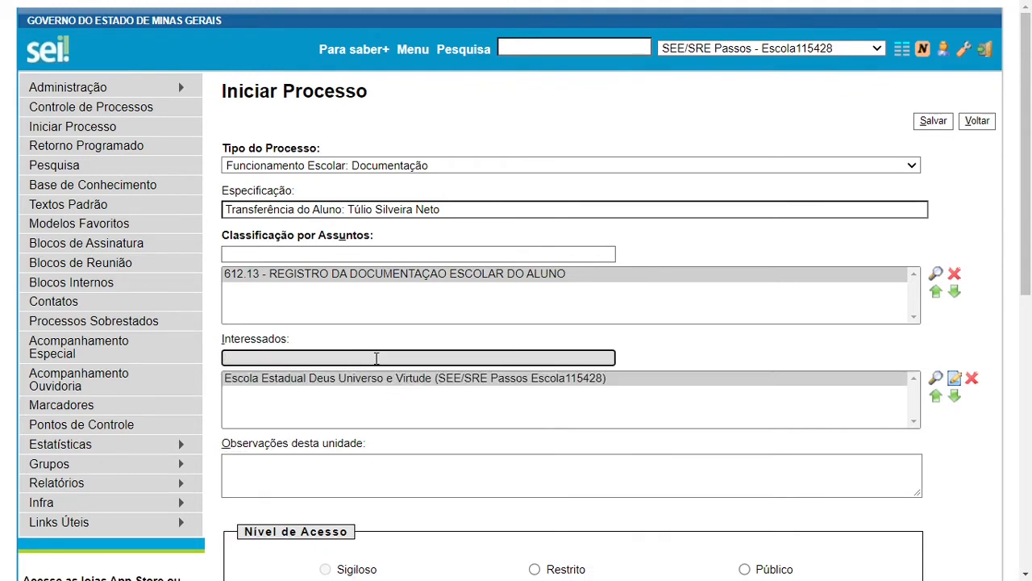
Add Escola115533 (Escola Estadual Lourenço Andrade) as a second interested party
text(Escola)
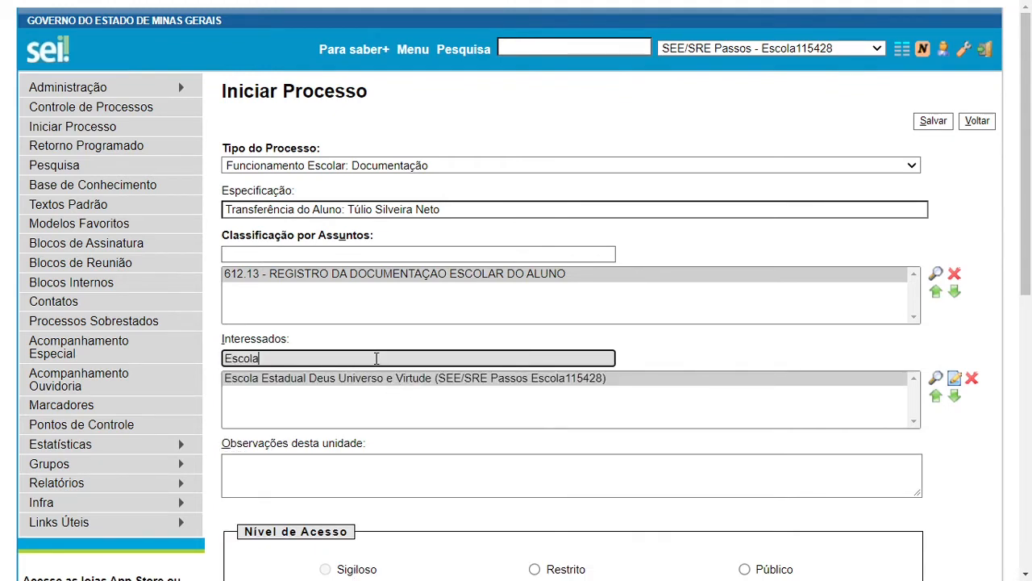
text(115533)
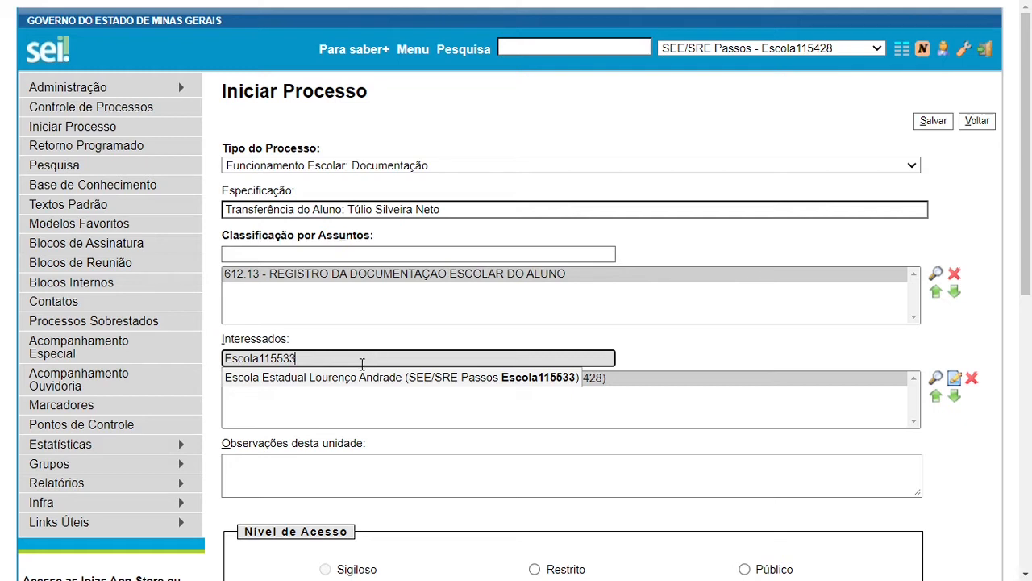
click(362, 379)
click(372, 382)
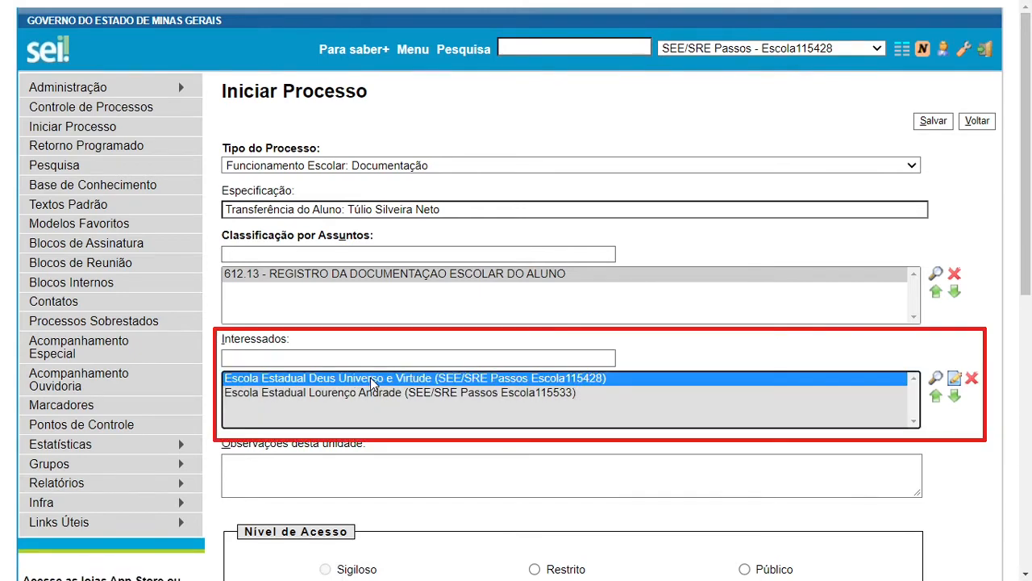
click(373, 393)
click(645, 357)
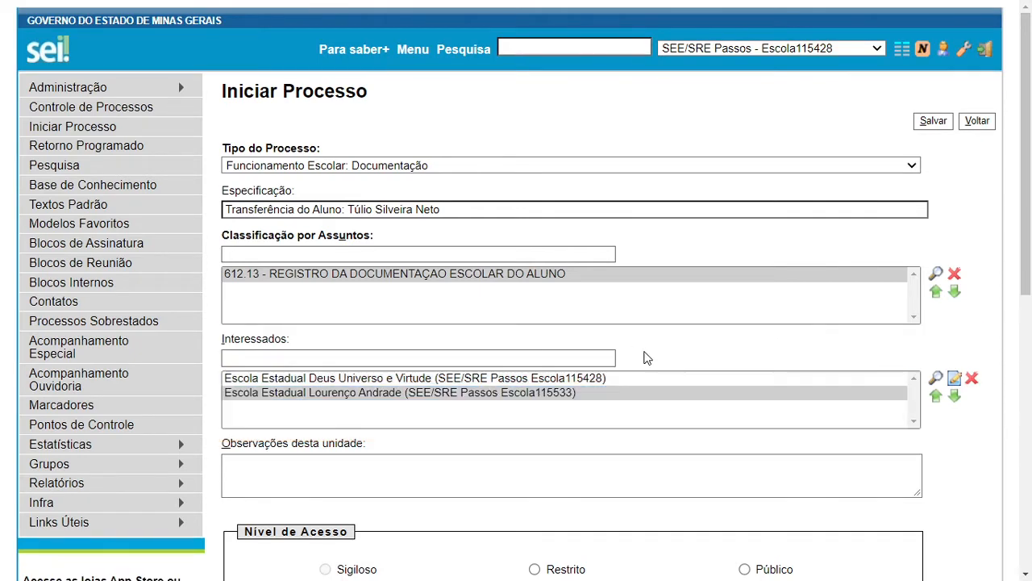
scroll(645, 357, down, 2)
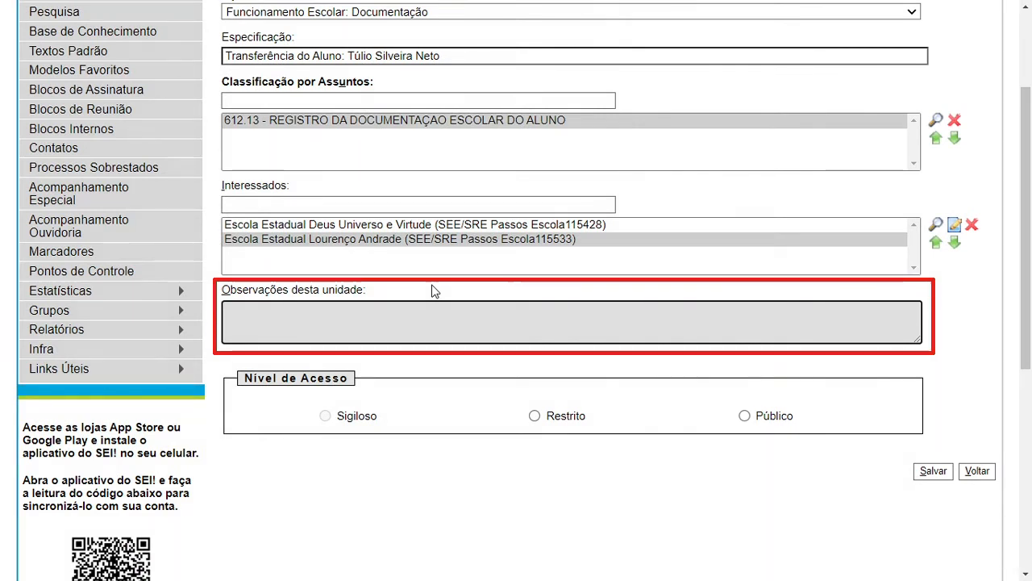
Paste the declaration template into Observações, filling in the student's name and '6º ano do Ensino Fundamental'
click(371, 315)
text(Declaração de transferência de (Nome do Aluno) - Ano/Série - conforme solicitação feita por (Nome do responsável) - Nº da Ficha Individual emitida no SIMADE)
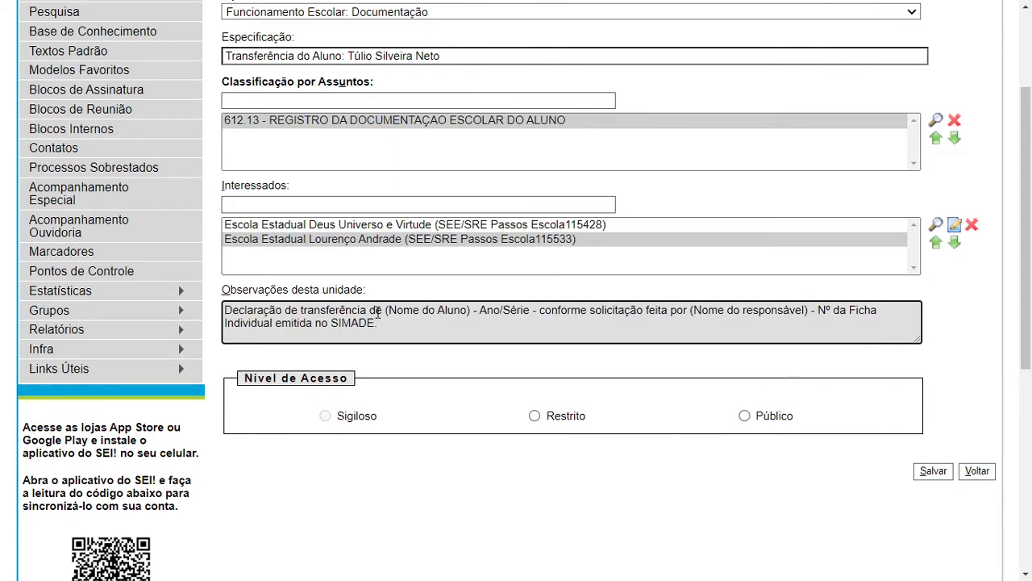
click(385, 312)
key(ctrl+shift+Right)
key(ctrl+shift+Right)
key(ctrl+shift+Right)
key(ctrl+shift+Right)
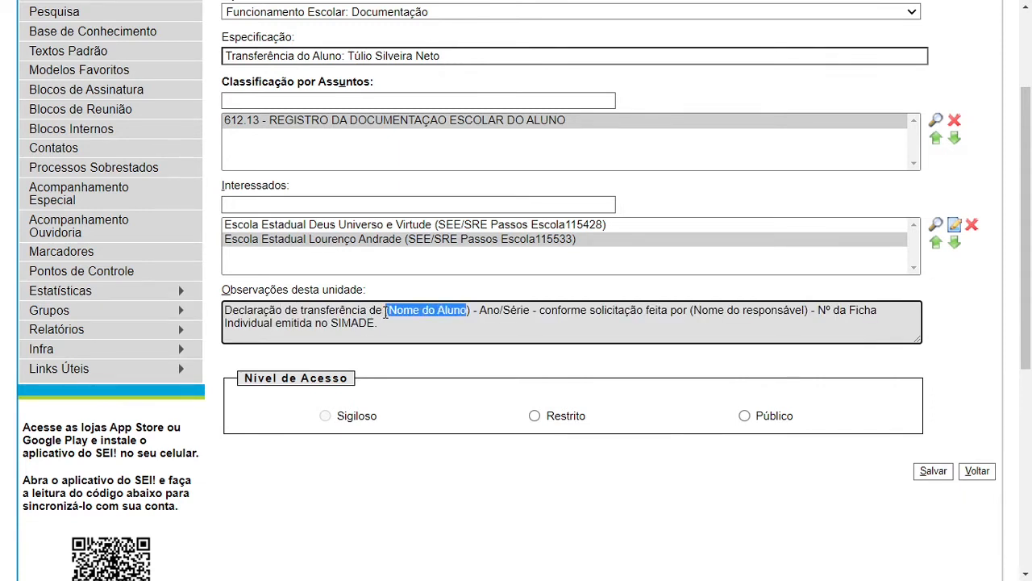
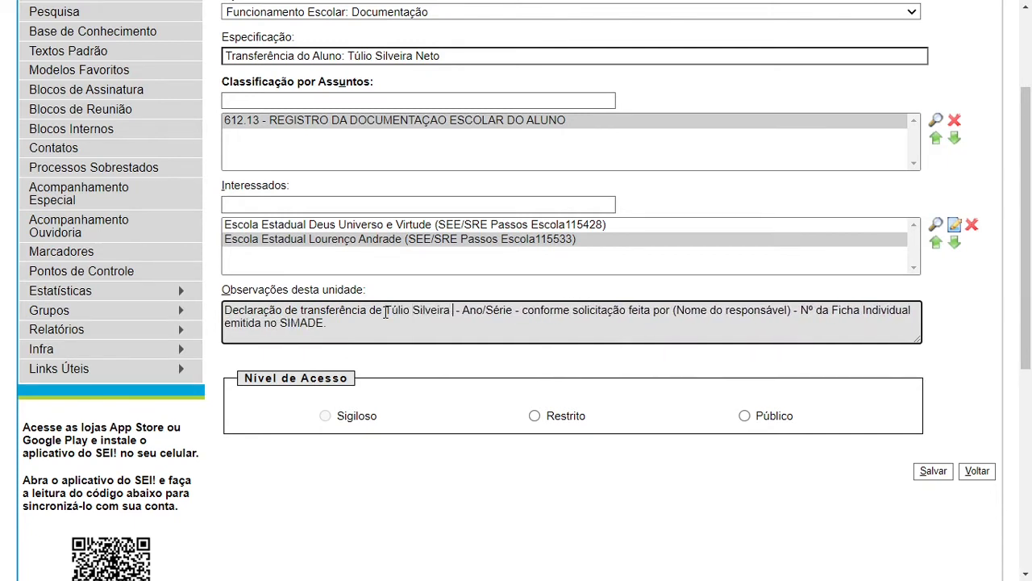
key(ctrl+Right)
key(ctrl+Right)
key(ctrl+shift+Right)
key(ctrl+shift+Right)
text(6)
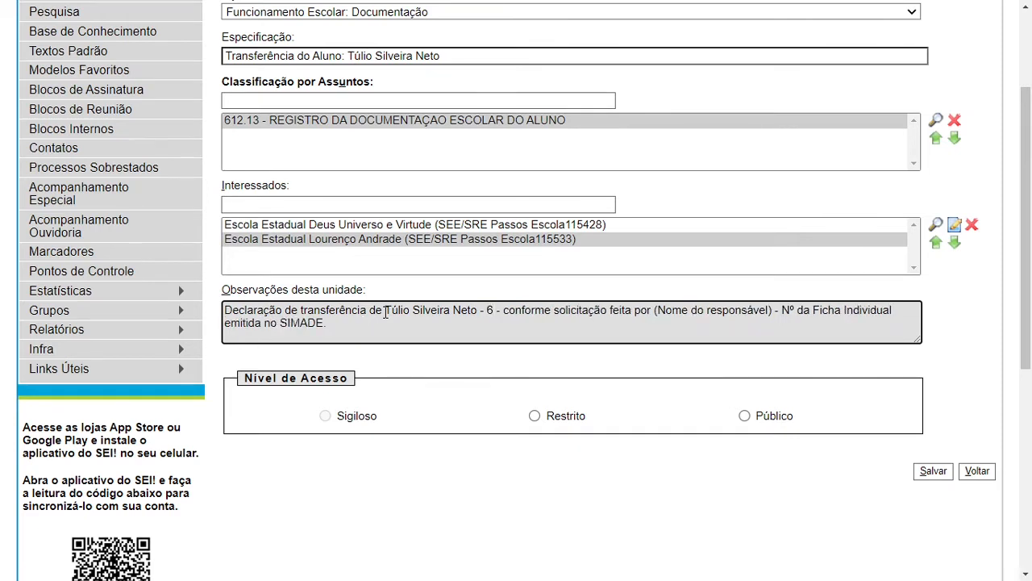
text(º ano do )
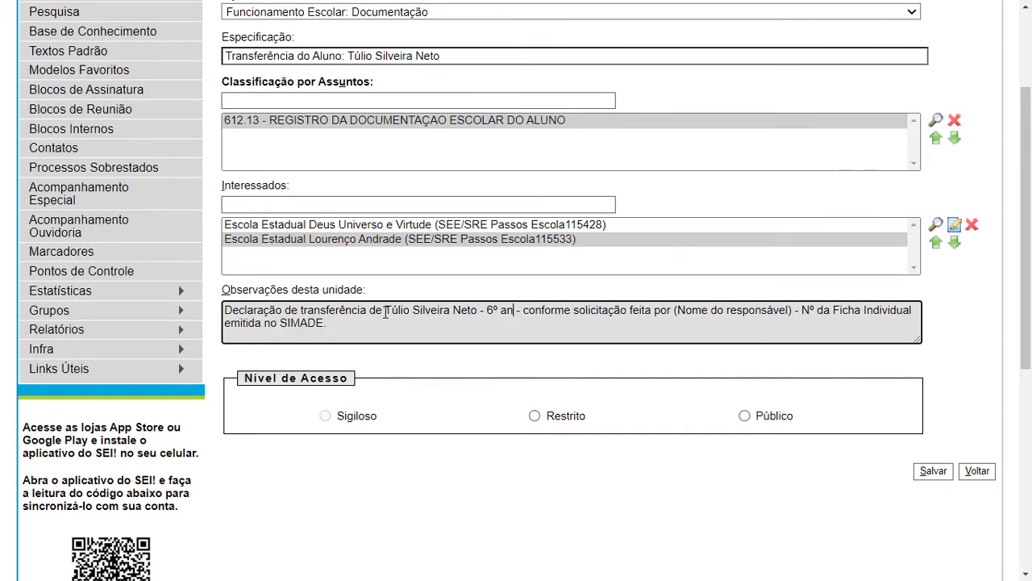
text(Ensino Fundame)
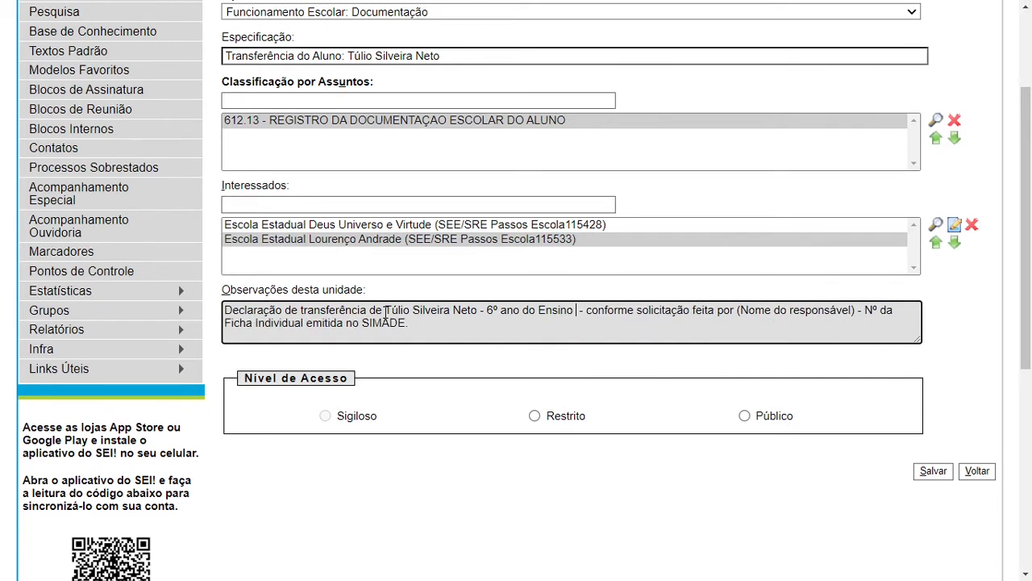
text(ntal)
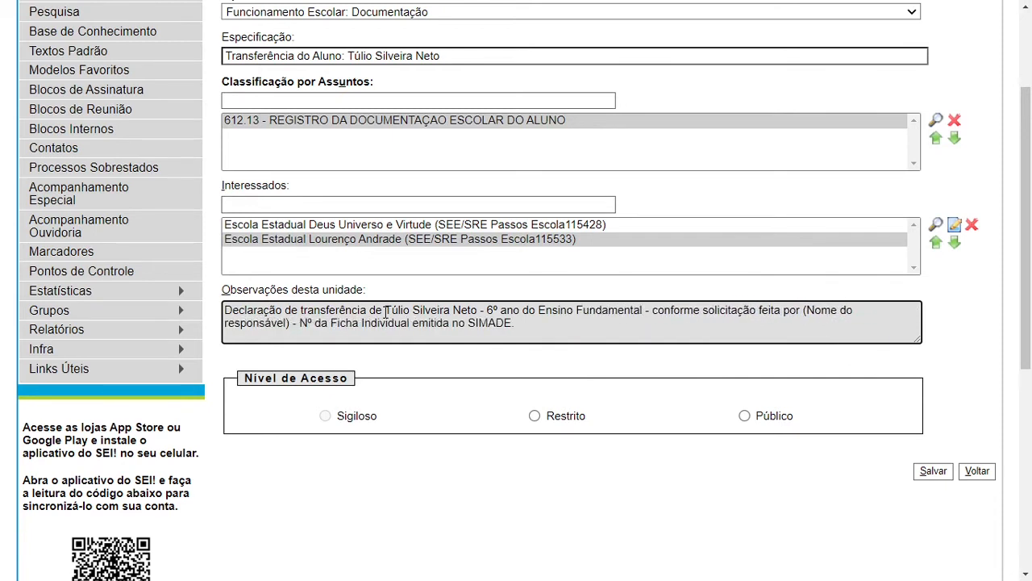
Replace the guardian placeholder with the guardian's name and append the Ficha Individual number
key(ctrl+Right)
key(ctrl+Right)
key(ctrl+Right)
key(ctrl+Right)
key(shift+ctrl+Right)
key(shift+ctrl+Right)
key(shift+ctrl+Right)
key(shift+ctrl+Right)
key(shift+Left)
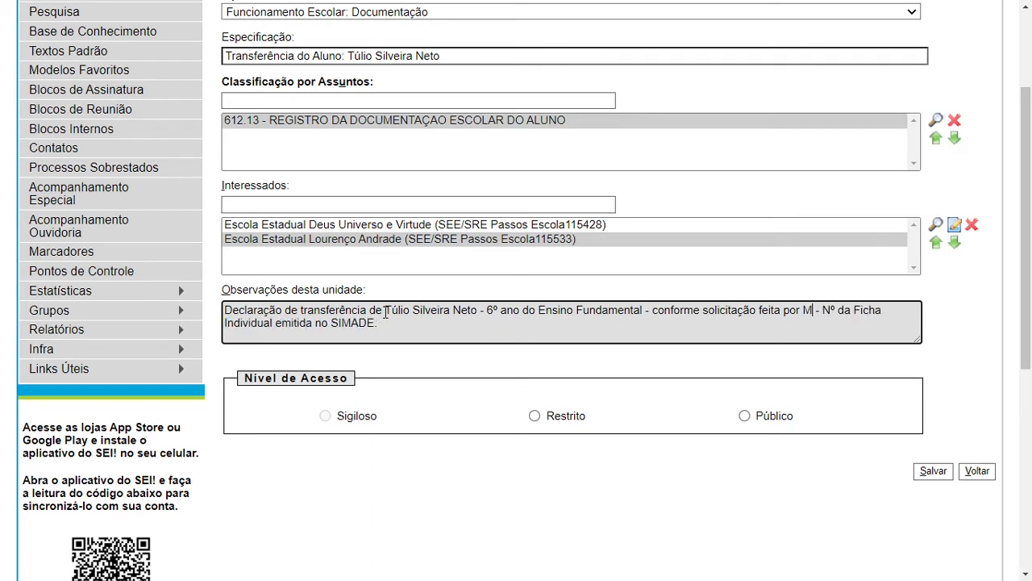
key(ctrl+Right)
key(ctrl+Right)
key(ctrl+Right)
key(ctrl+Right)
key(ctrl+Right)
key(ctrl+Right)
key(ctrl+Right)
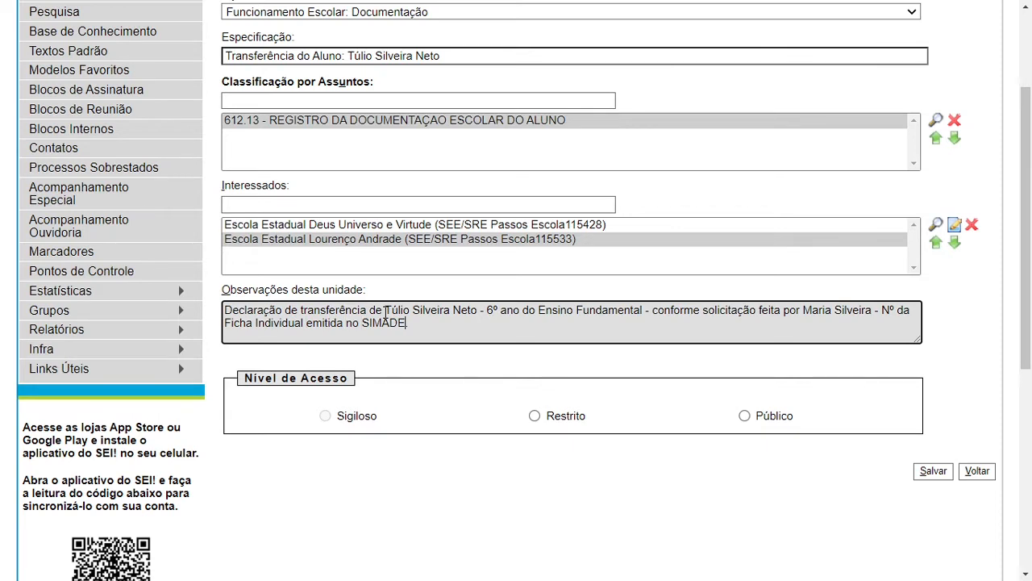
text(: 1233)
text(1)
Set access to Restrito with legal ground Informação Pessoal and save the new process
click(537, 419)
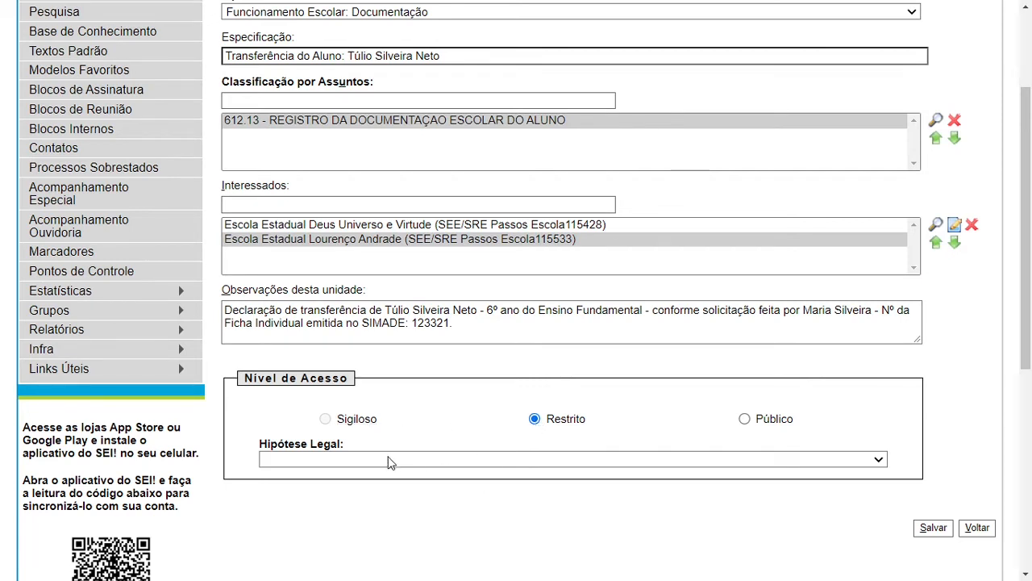
click(388, 458)
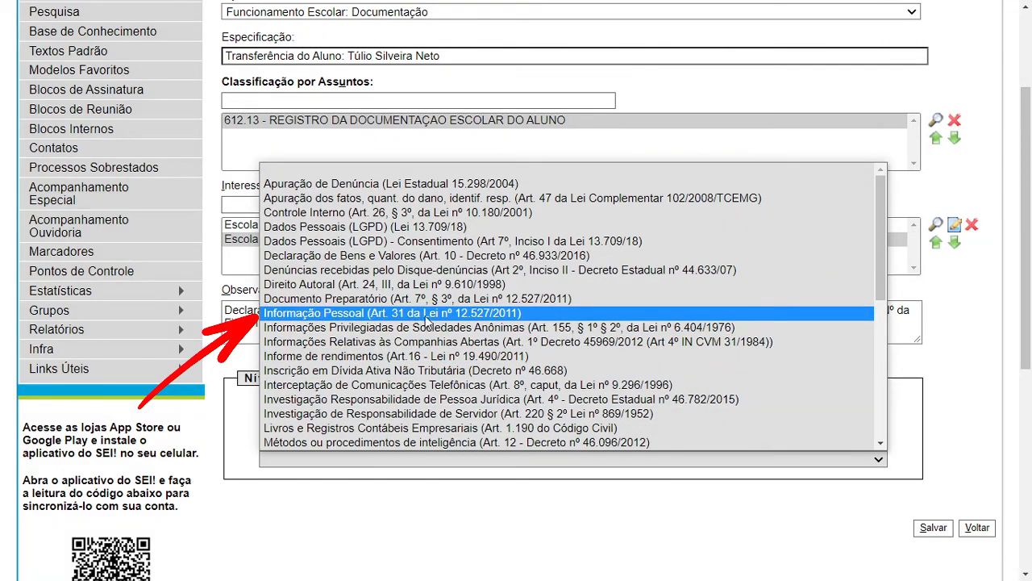
click(518, 314)
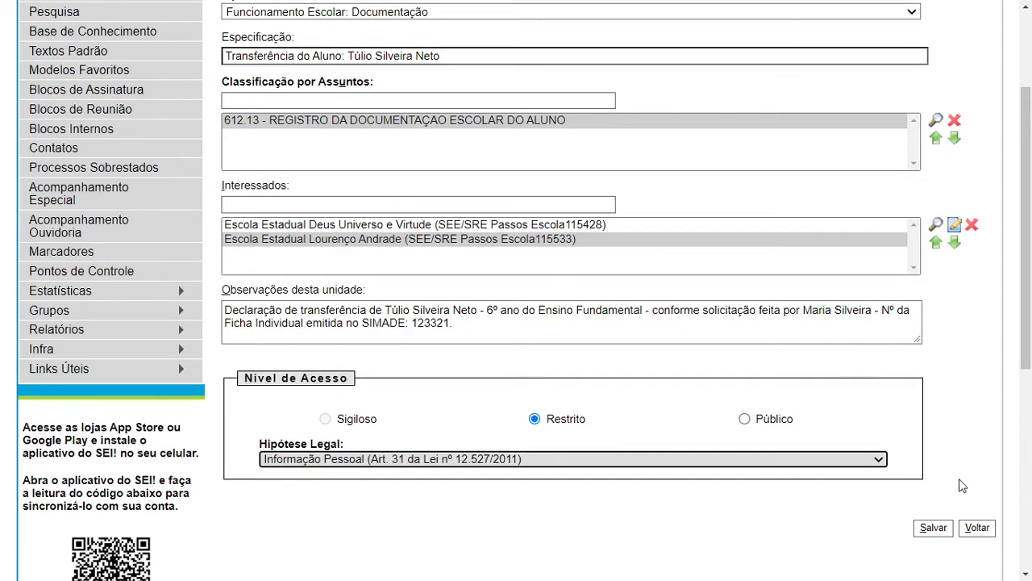
click(935, 529)
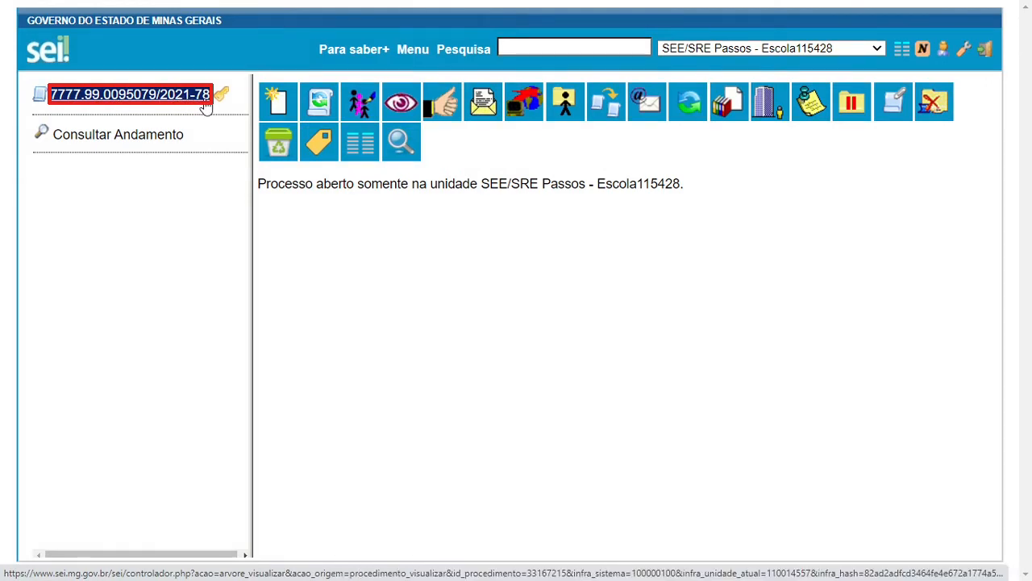
Open Incluir Documento from the process toolbar to list the document types
mouse_move(215, 109)
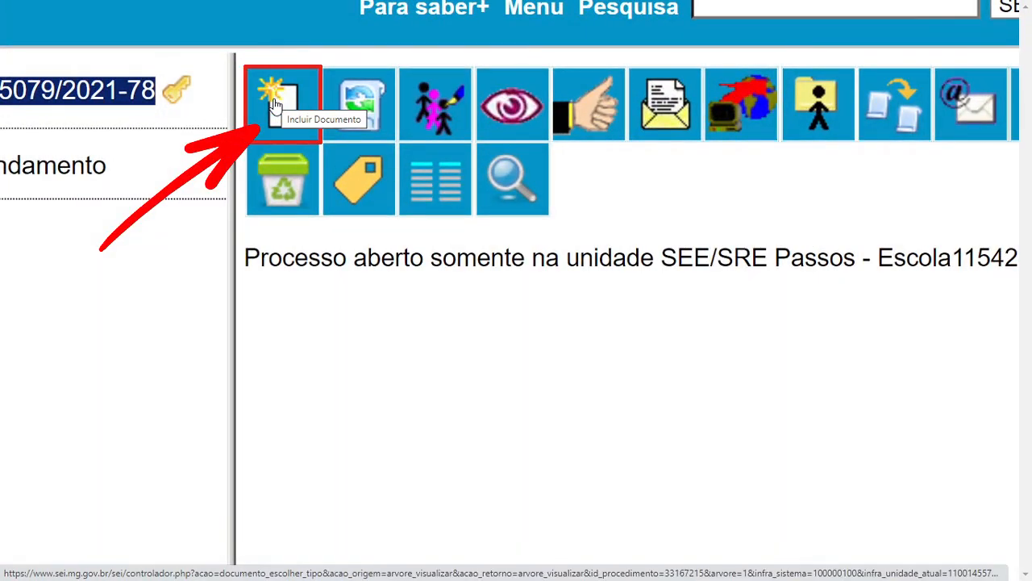
click(275, 103)
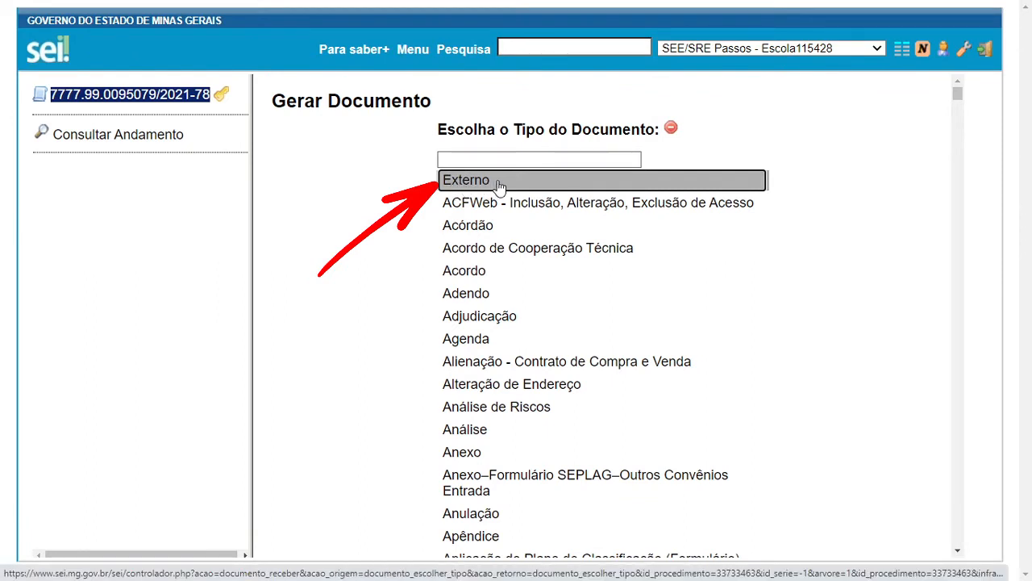
Choose to register an external document of type E-mail
click(499, 186)
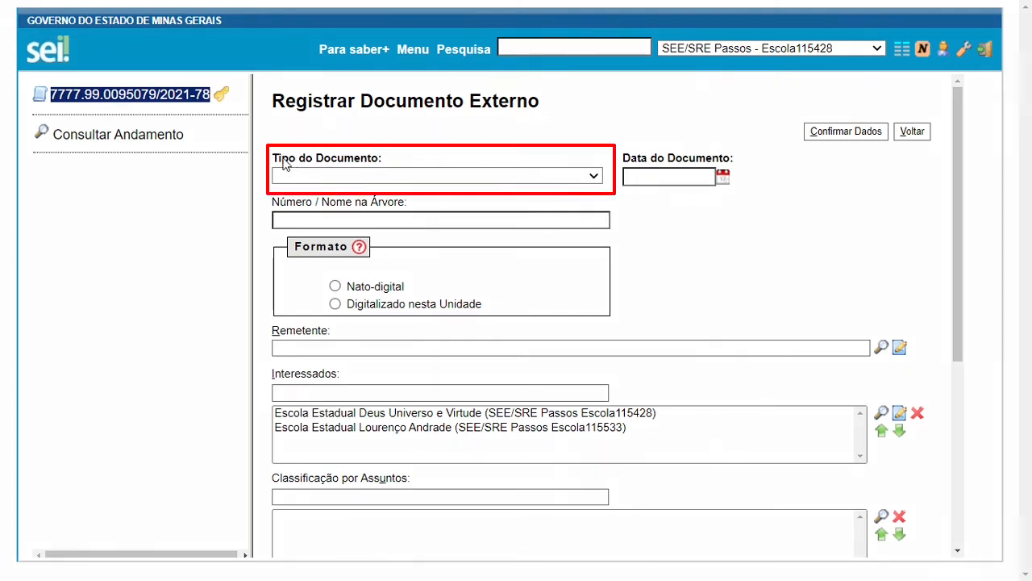
click(388, 176)
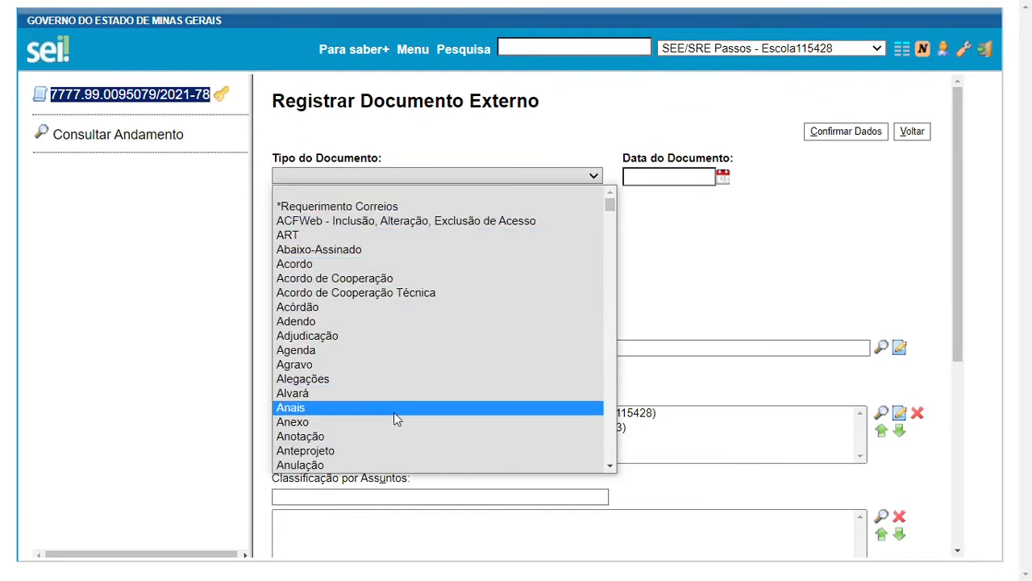
scroll(394, 412, down, 6)
scroll(393, 416, down, 14)
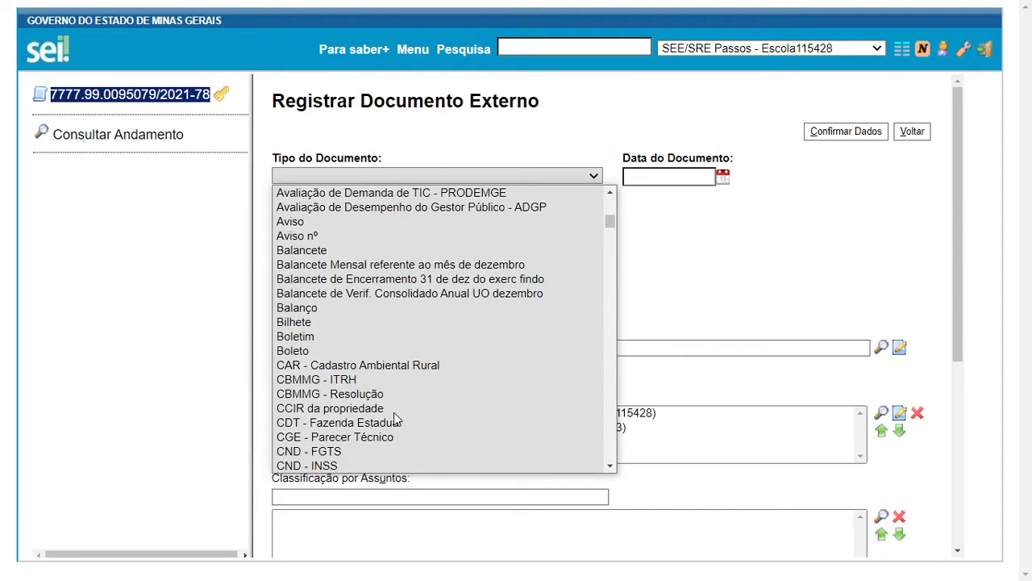
key(e)
scroll(396, 420, down, 3)
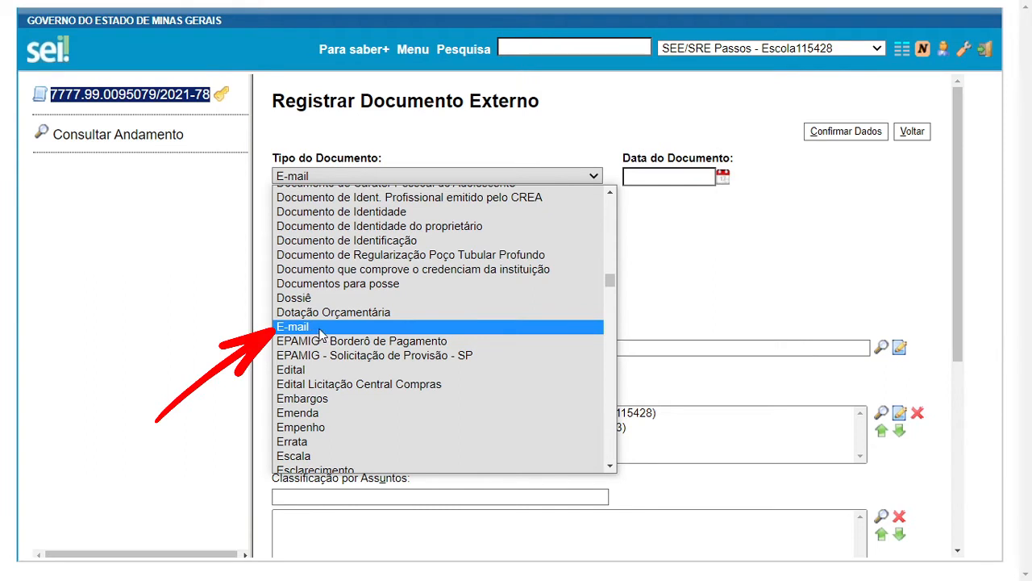
click(320, 327)
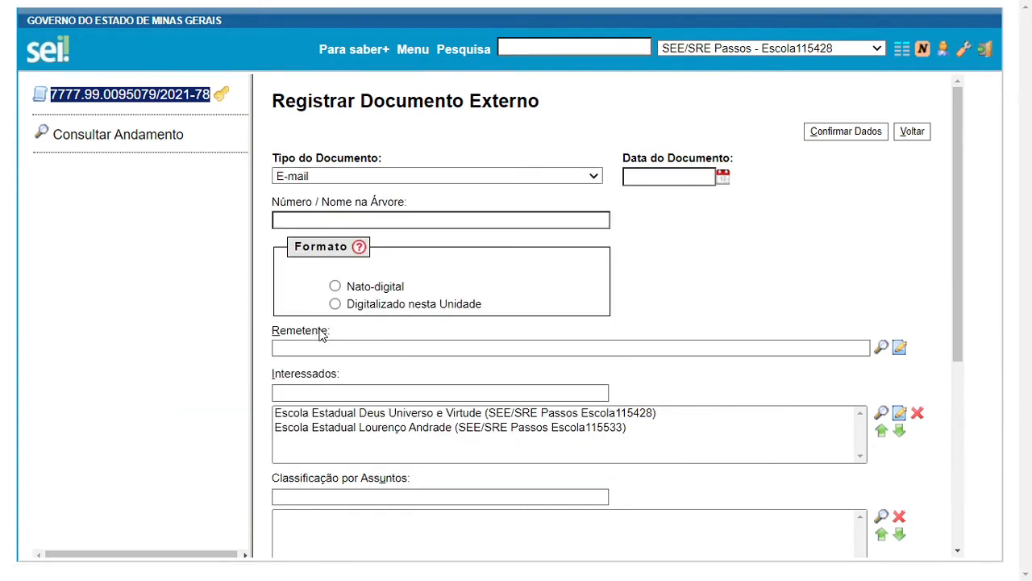
Date the document 20/04/2021 and name it 'Solicitação de transferência de aluno' in the tree
click(634, 176)
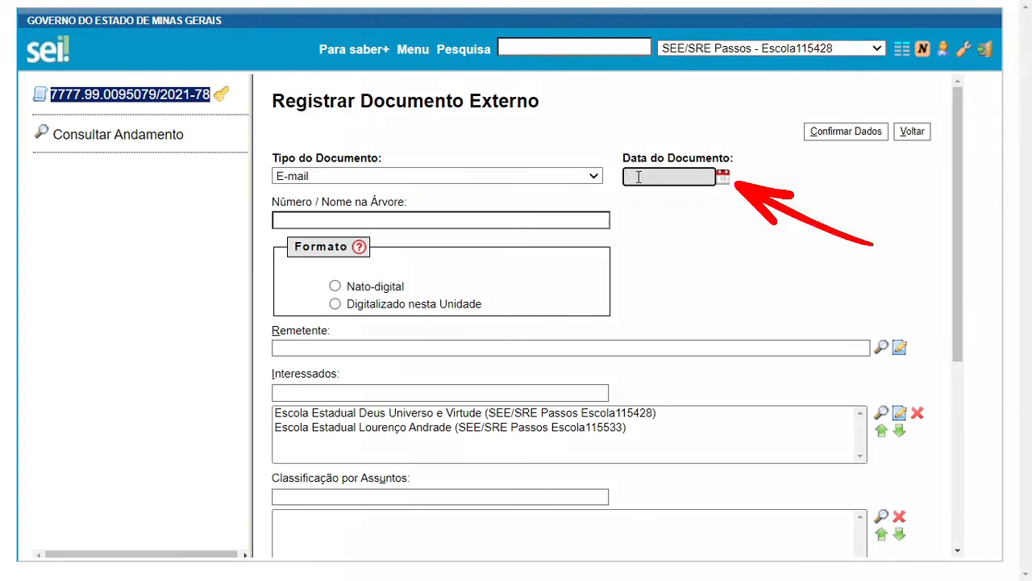
click(724, 179)
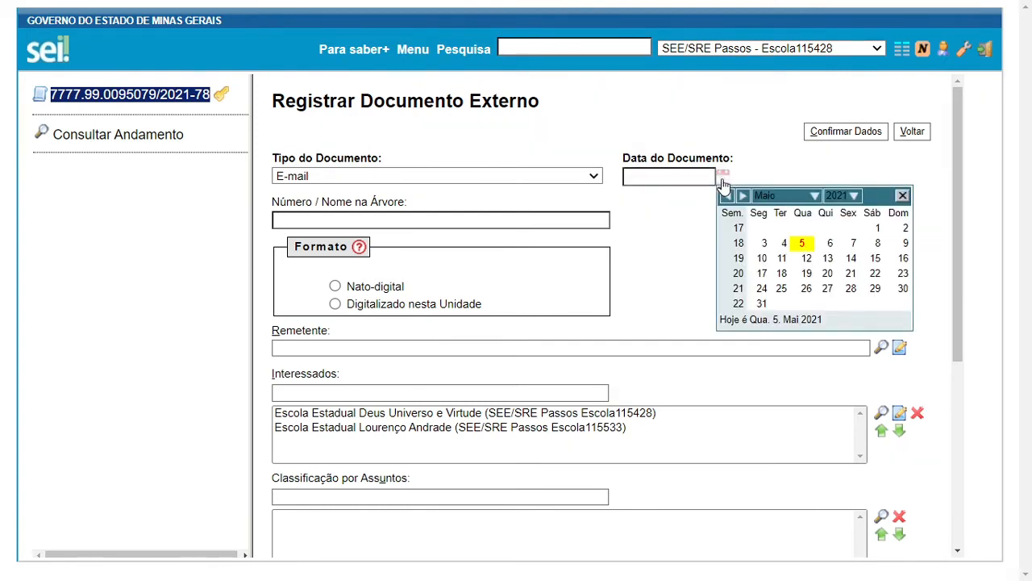
click(727, 196)
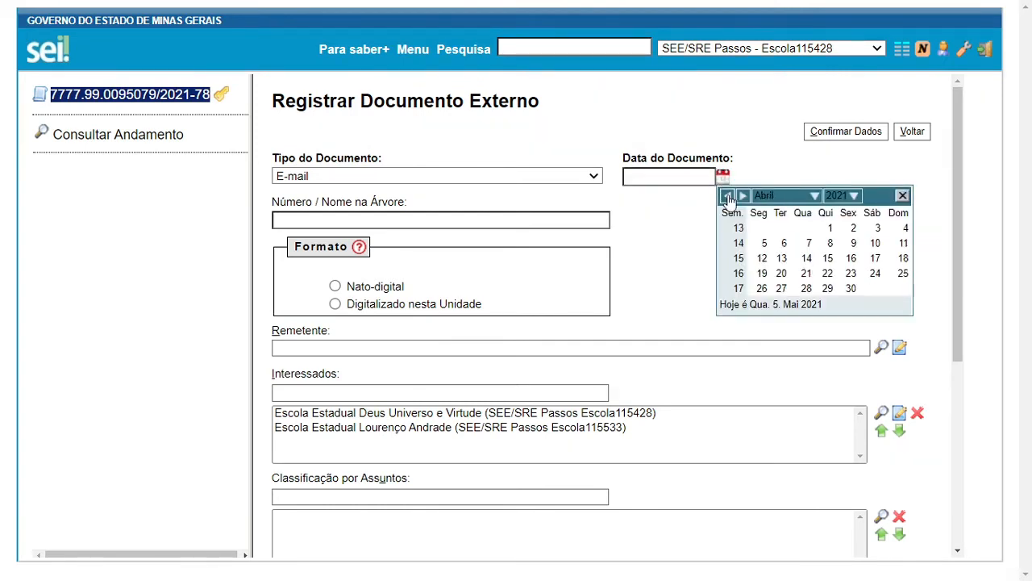
click(781, 275)
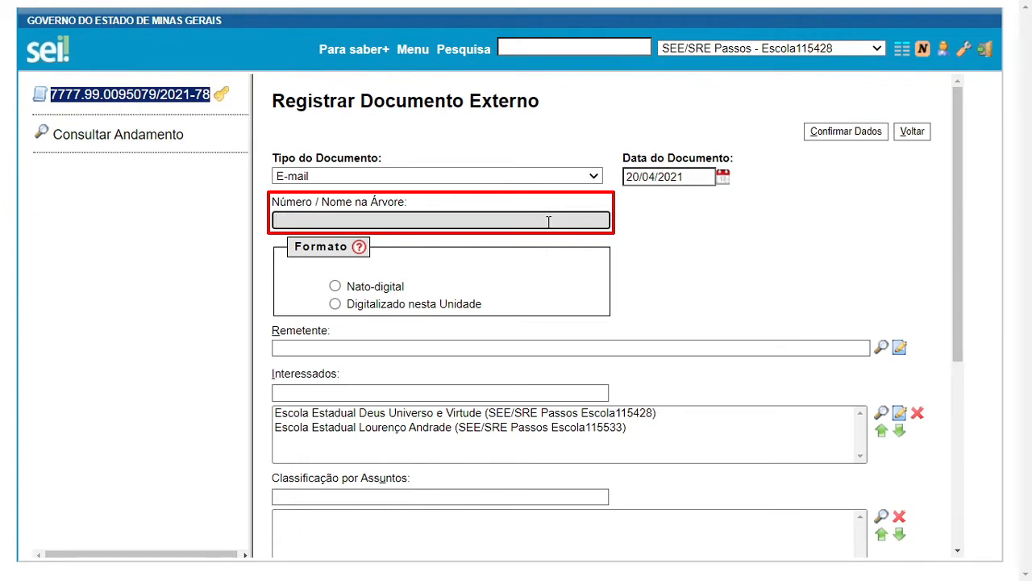
text(Solicitação de transferência de aluno)
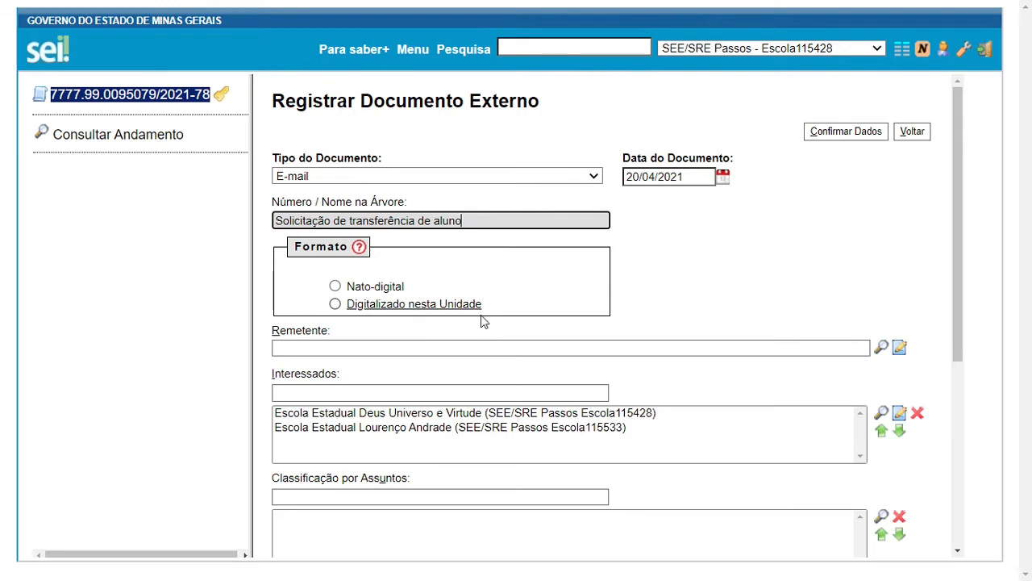
Set the e-mail's format to Nato-digital instead of digitised
click(334, 304)
click(651, 281)
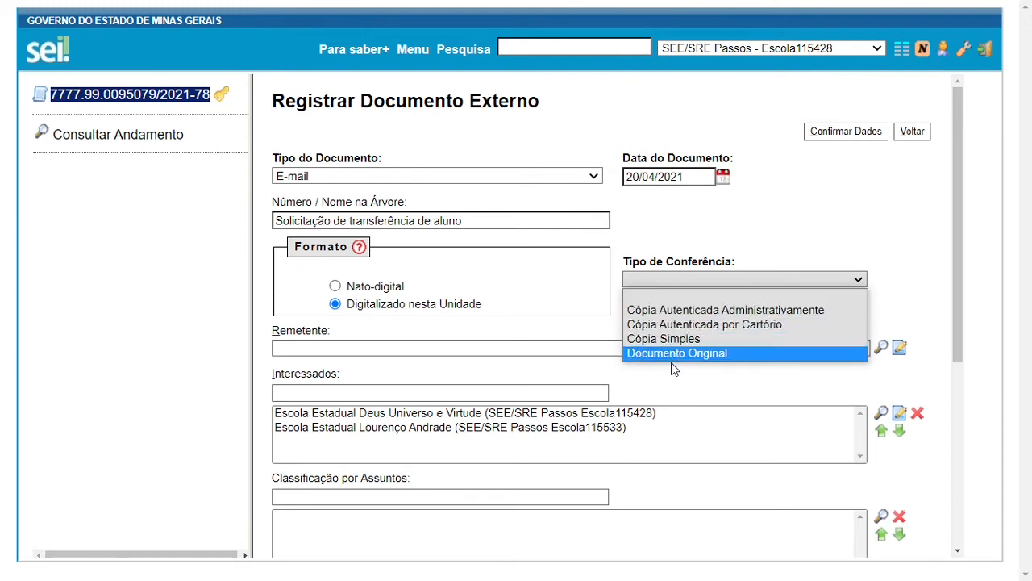
click(520, 329)
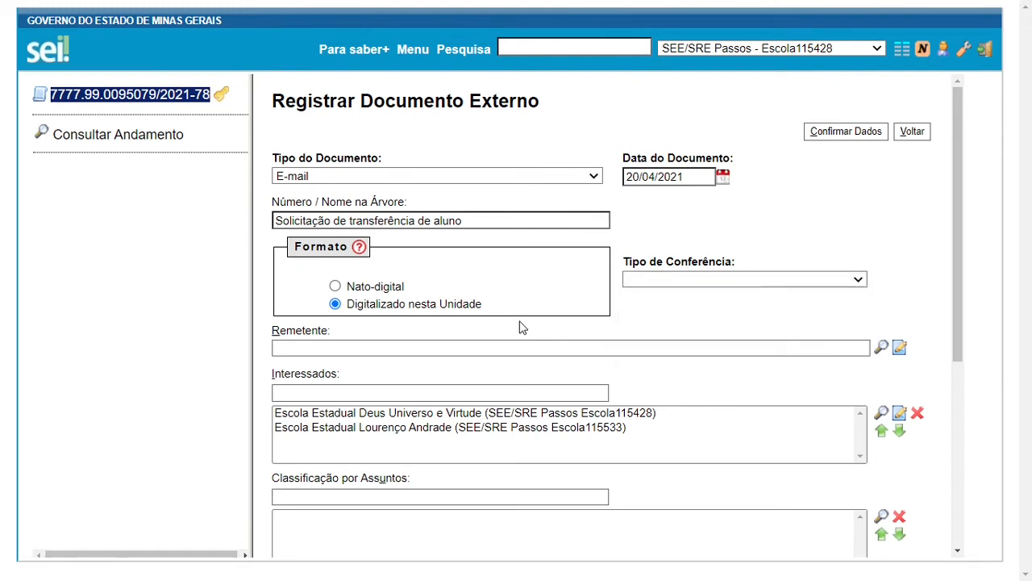
click(336, 288)
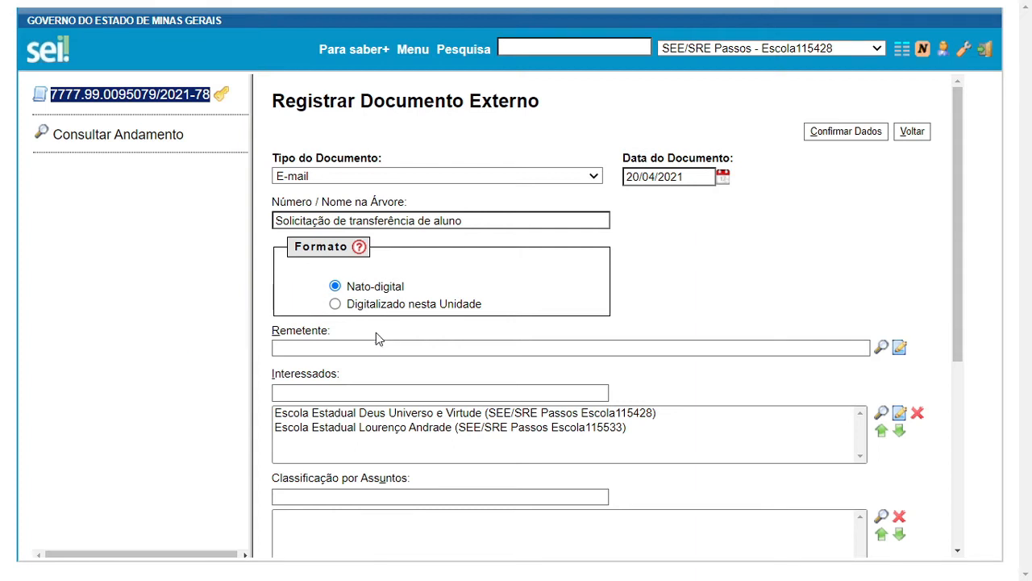
Enter the requesting parent's full name as Remetente and confirm adding the new contact
click(317, 349)
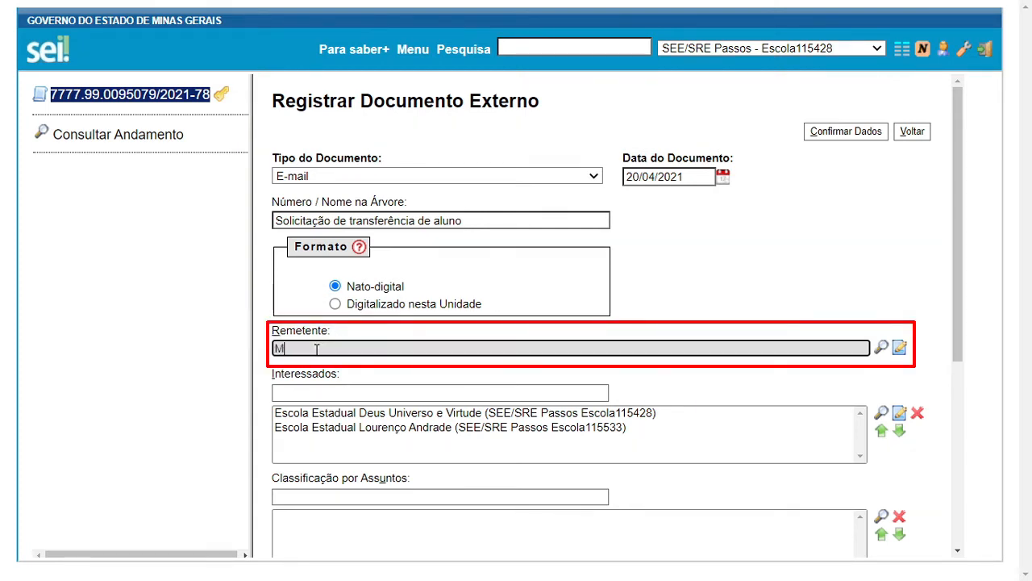
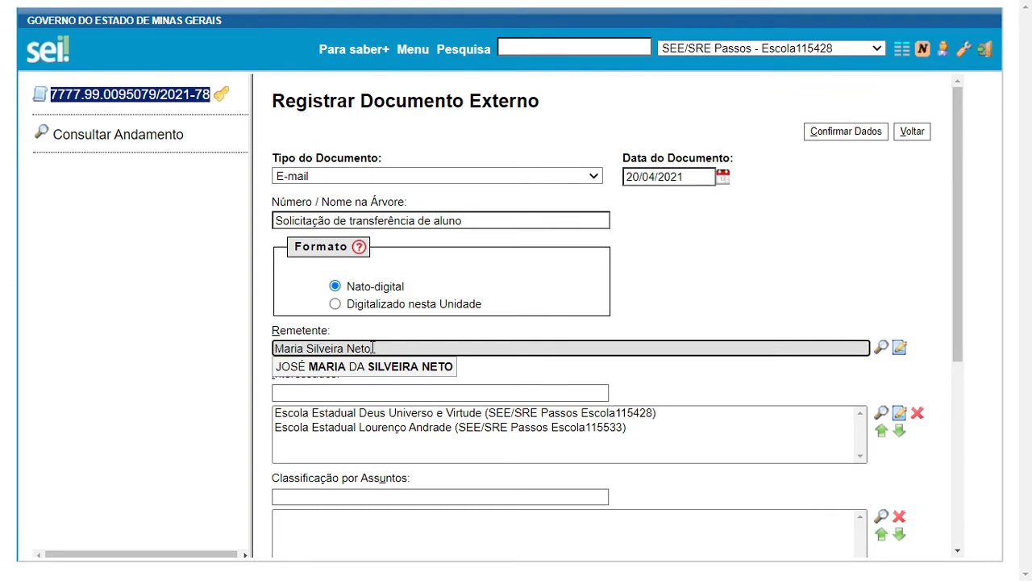
key(Return)
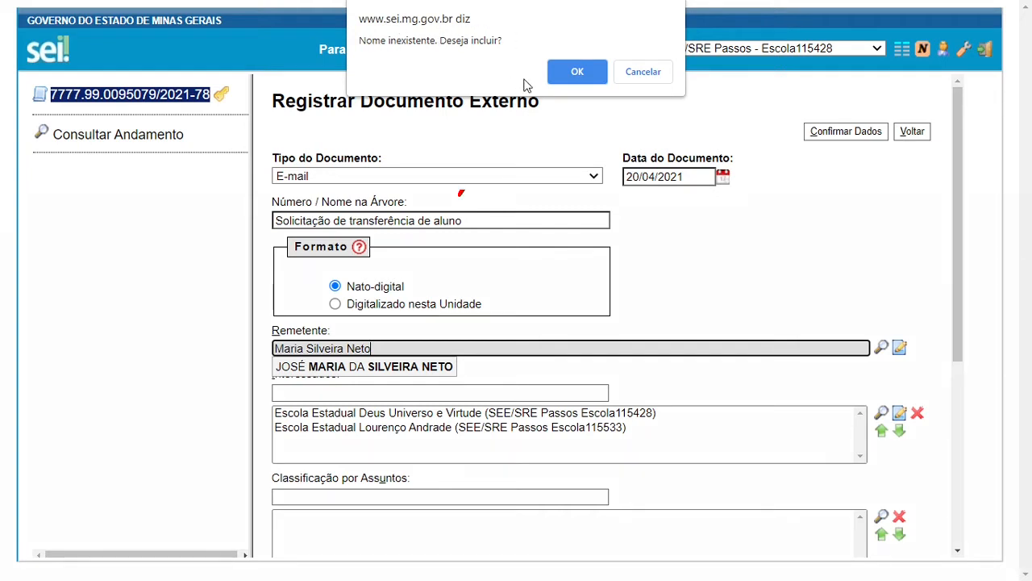
click(579, 73)
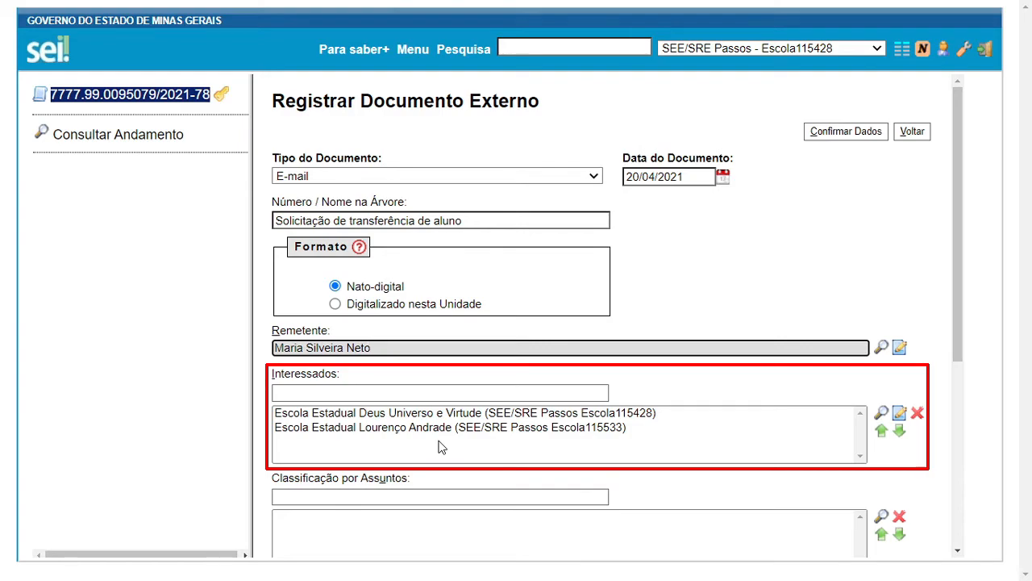
scroll(441, 448, down, 2)
Enter 'Solicitação de transferência de aluno' in the Observações desta unidade field
scroll(441, 447, down, 5)
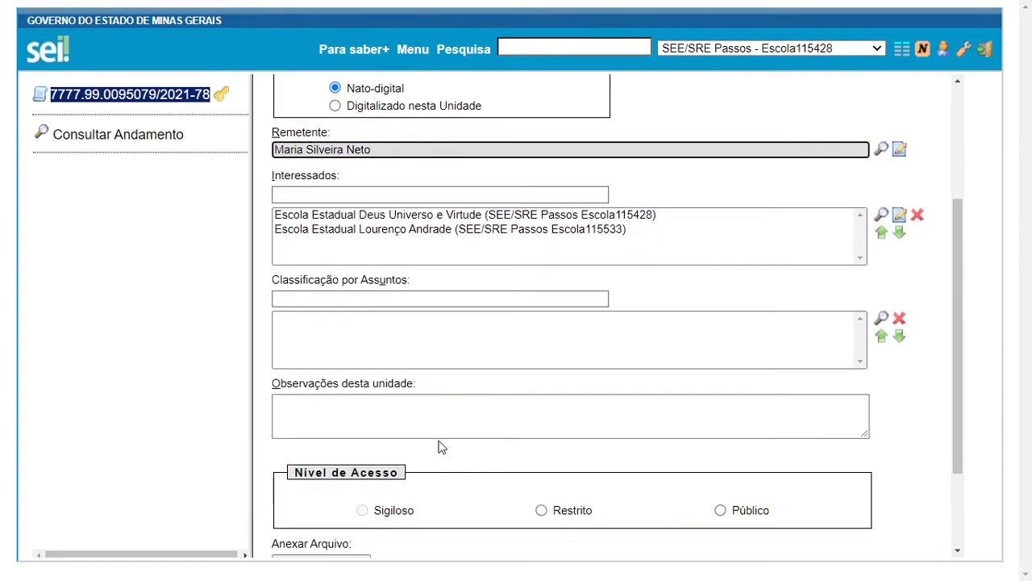
scroll(441, 447, down, 1)
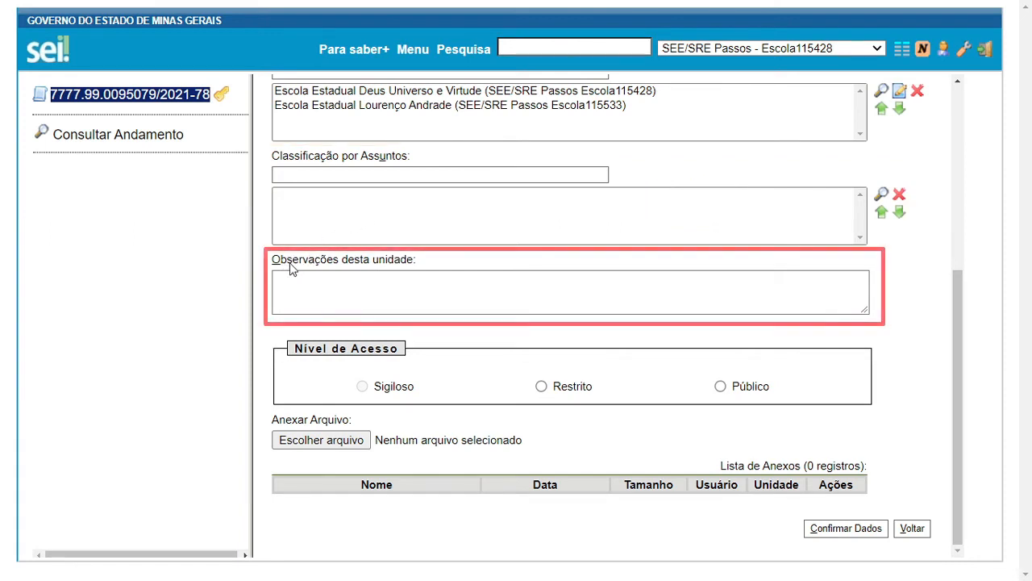
click(374, 290)
text(S)
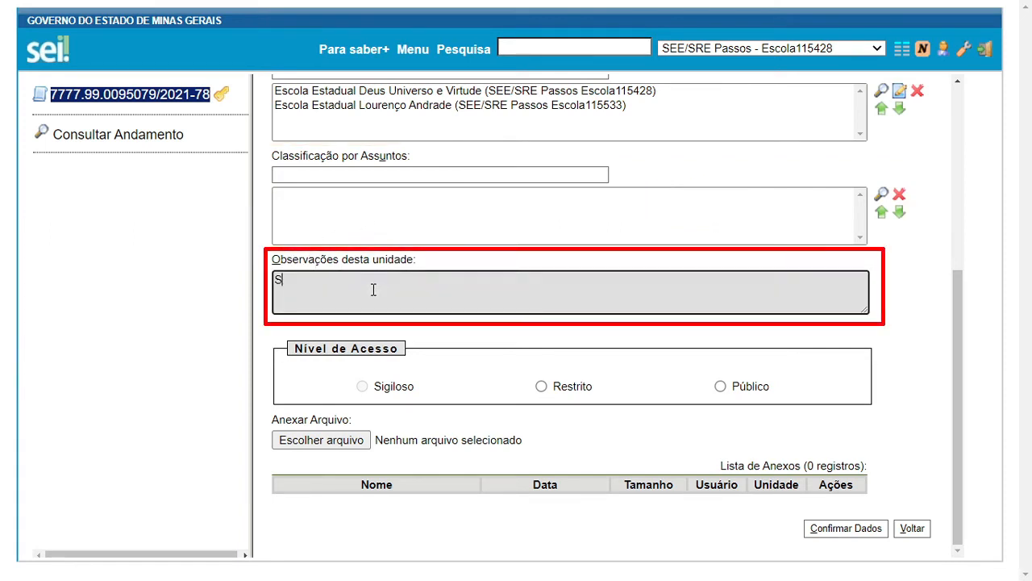
text(olicitação de transferência de aluno)
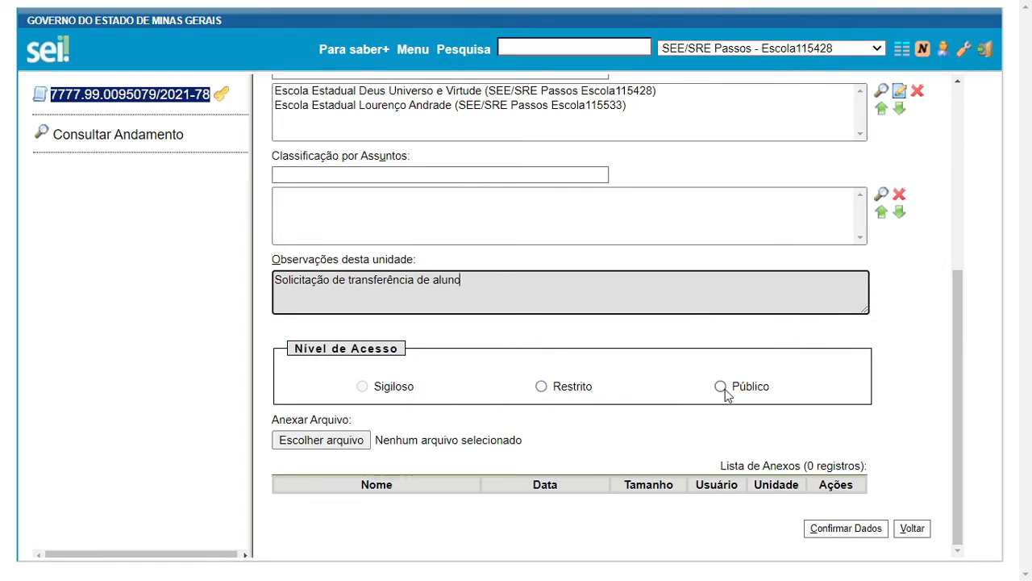
Set access to Restrito with legal ground Informação Pessoal (Art. 31 da Lei nº 12.527/2011)
click(541, 386)
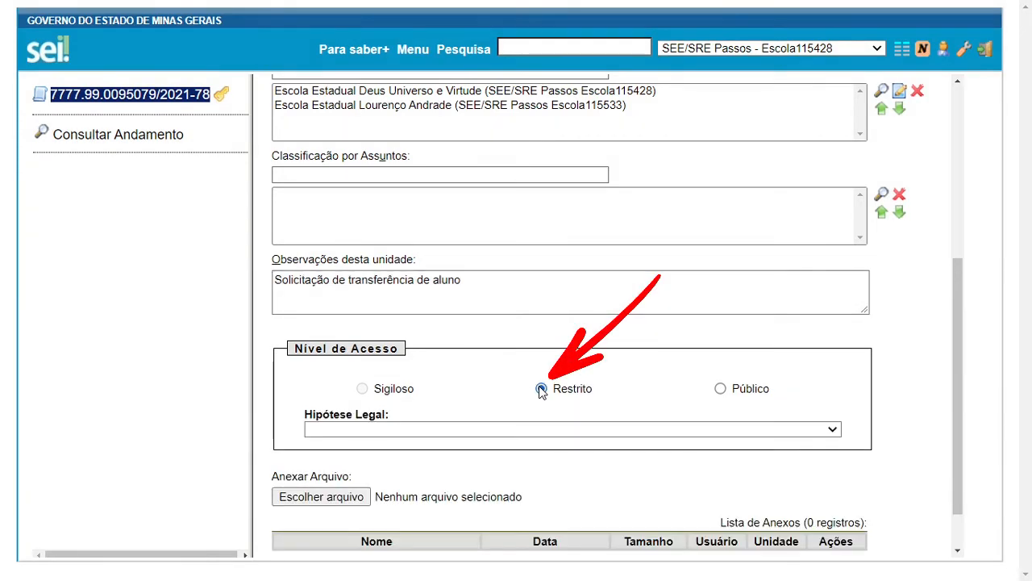
click(453, 435)
key(i)
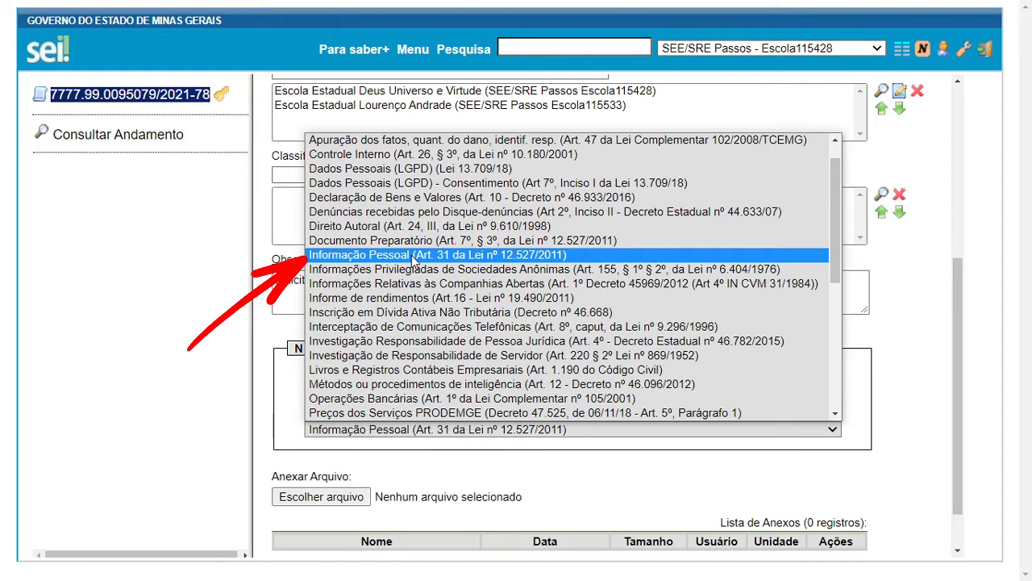
click(412, 257)
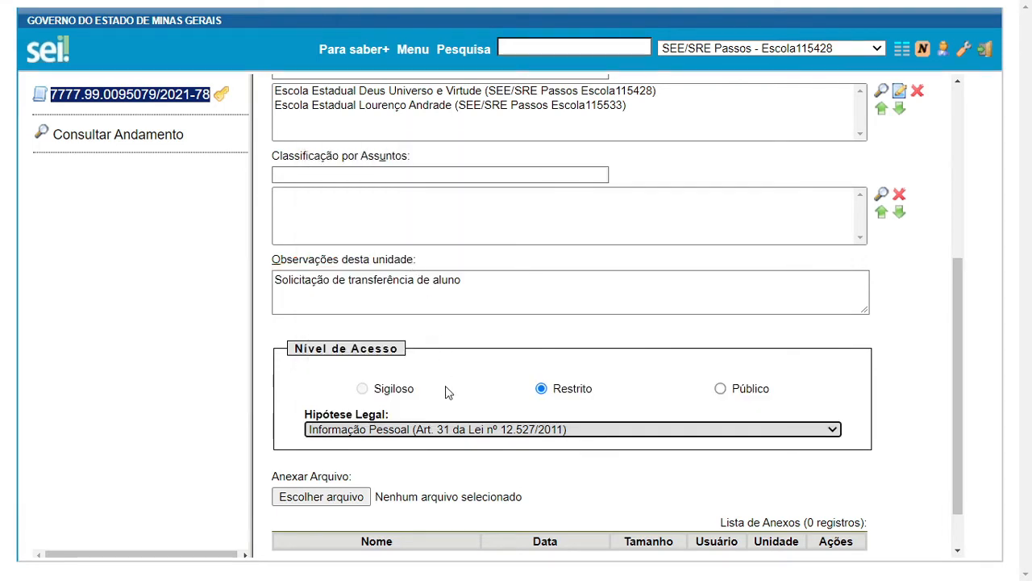
scroll(450, 413, down, 1)
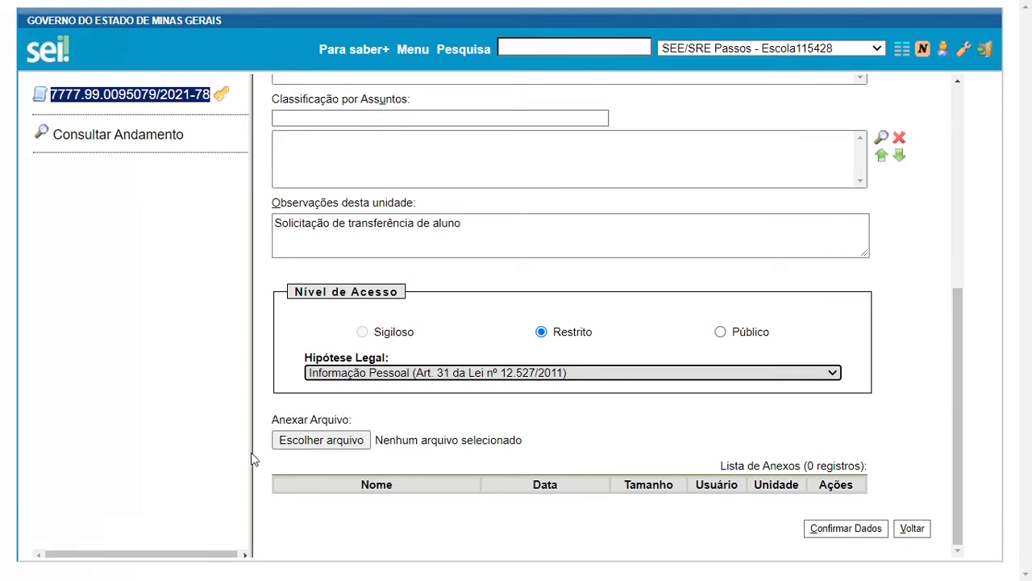
Attach 'E-mail solicitando a transferência do aluno Túlio.pdf' from the DOCS SEI folder
click(350, 457)
click(322, 441)
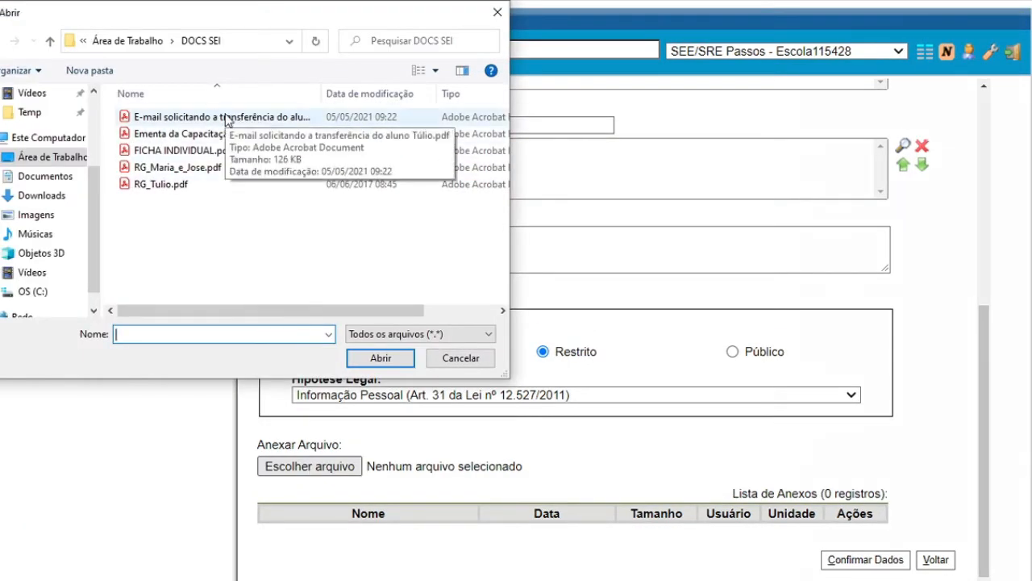
click(227, 120)
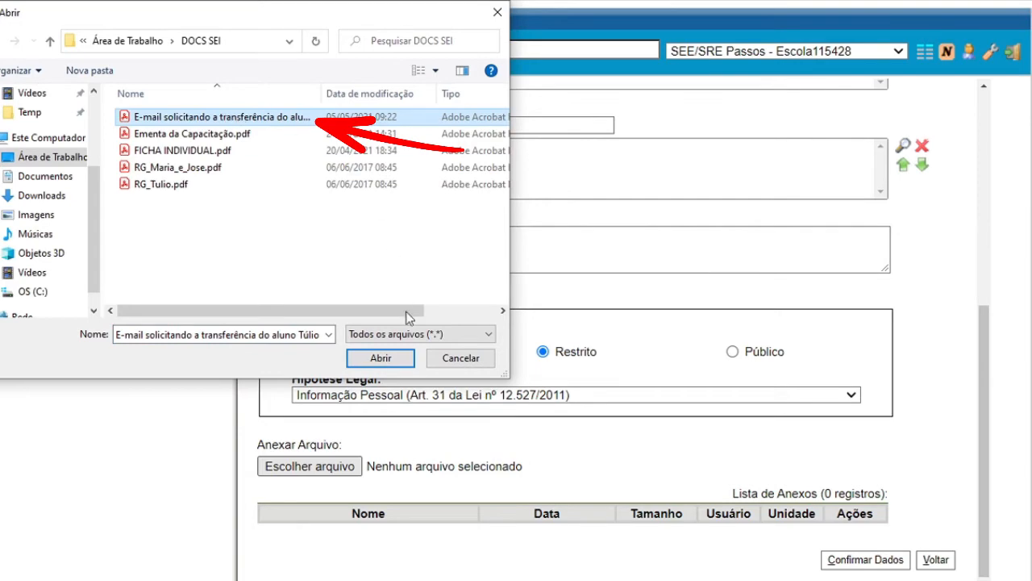
click(394, 364)
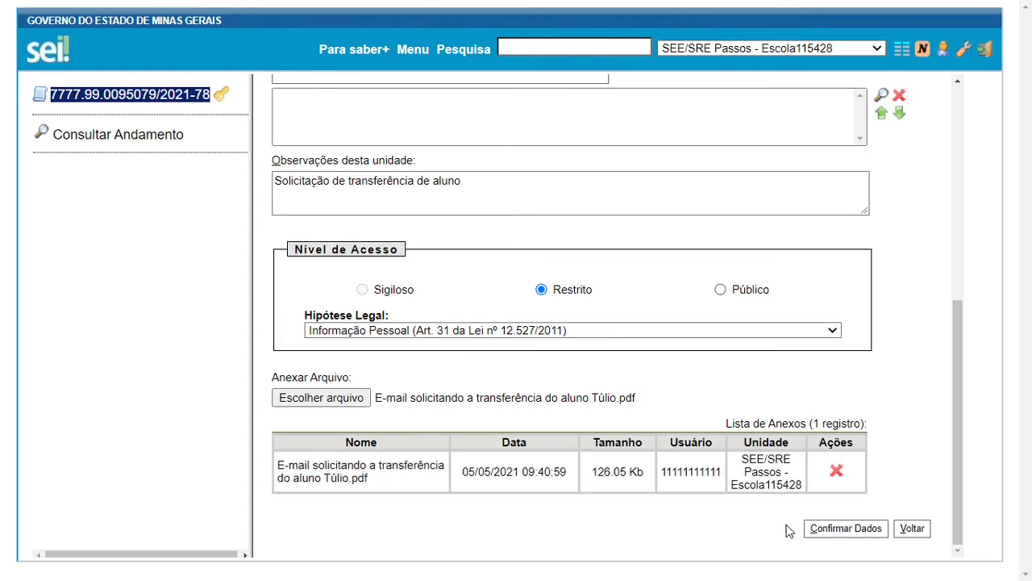
Review the filled external-document form and confirm it to save the e-mail into the process
scroll(789, 530, up, 5)
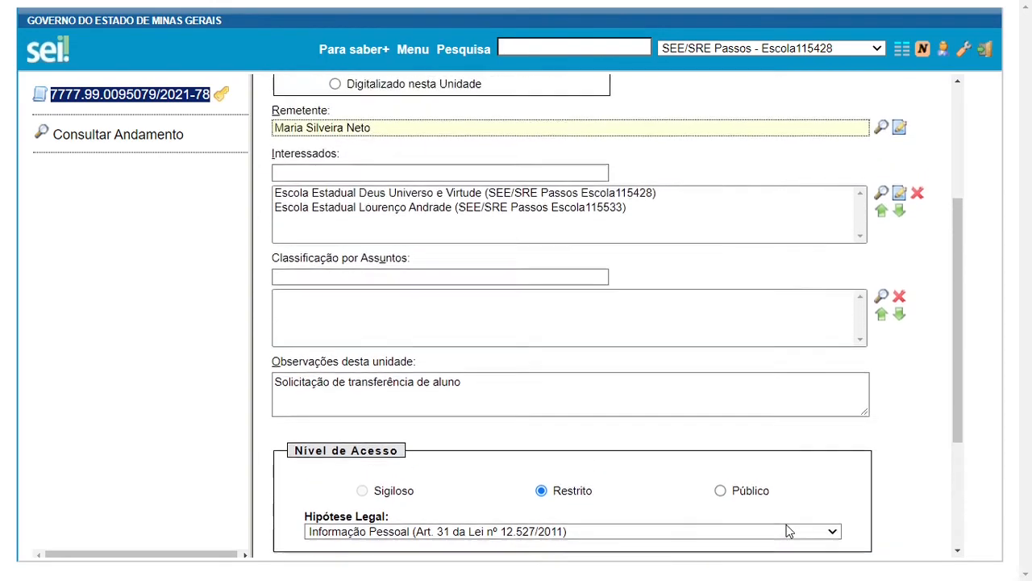
scroll(793, 484, up, 1)
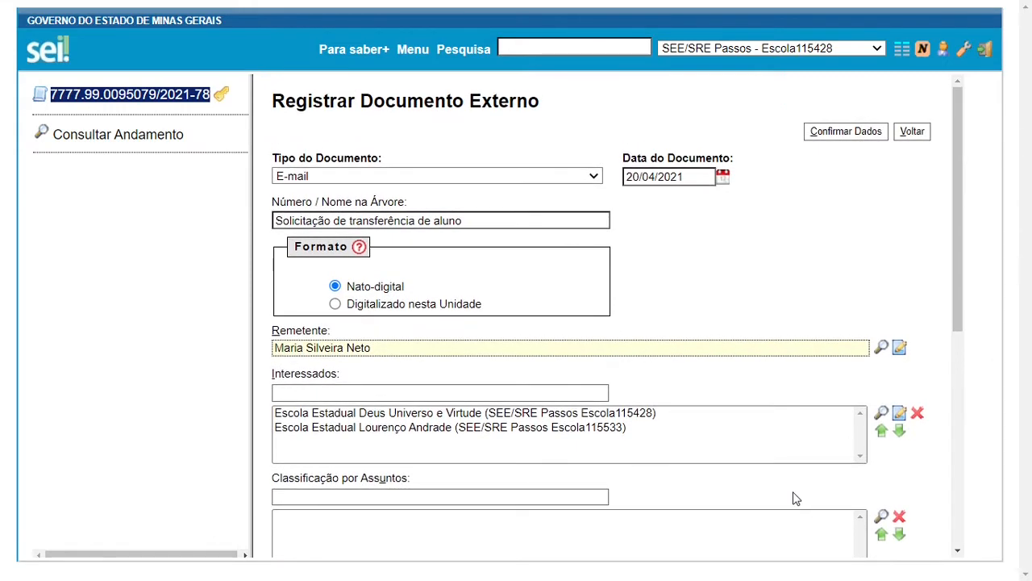
scroll(793, 495, down, 5)
scroll(796, 498, down, 1)
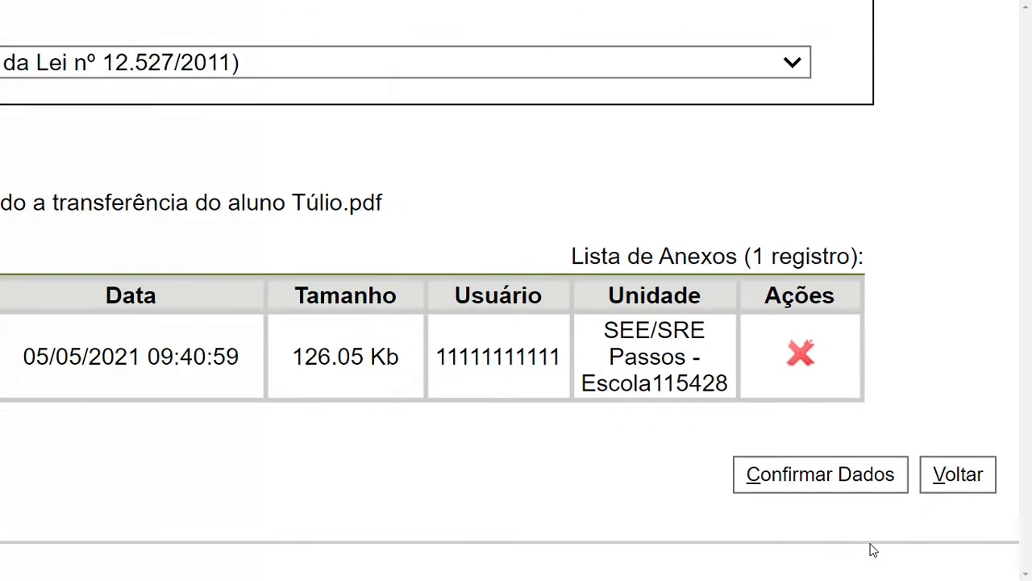
click(816, 479)
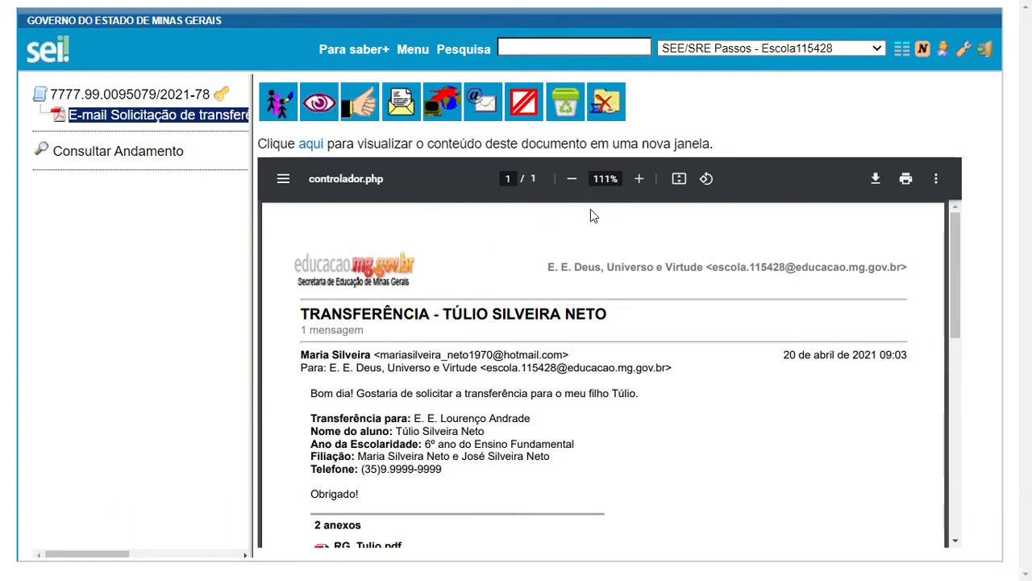
Return to the process in the tree and start including a new document
click(179, 95)
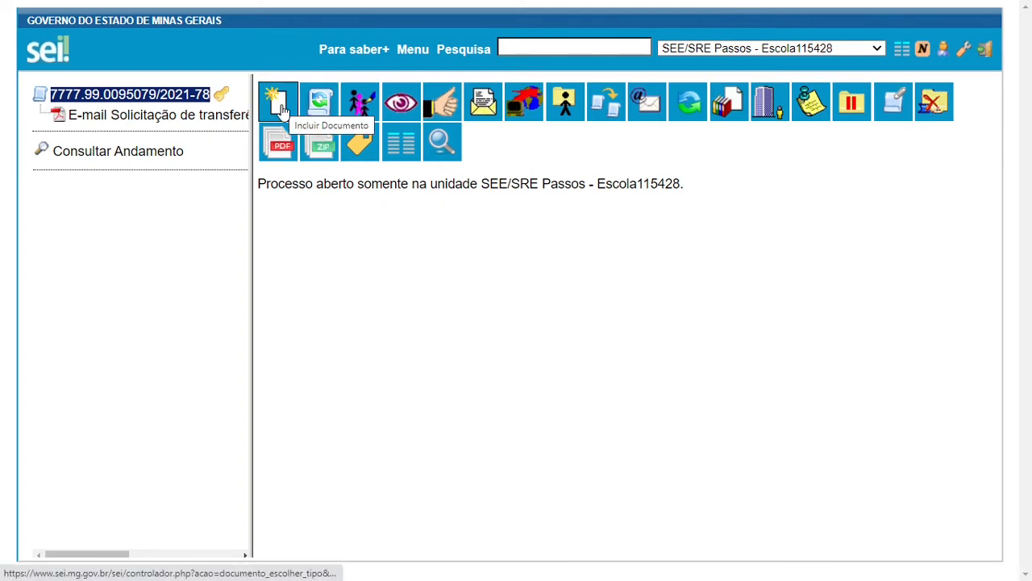
click(281, 110)
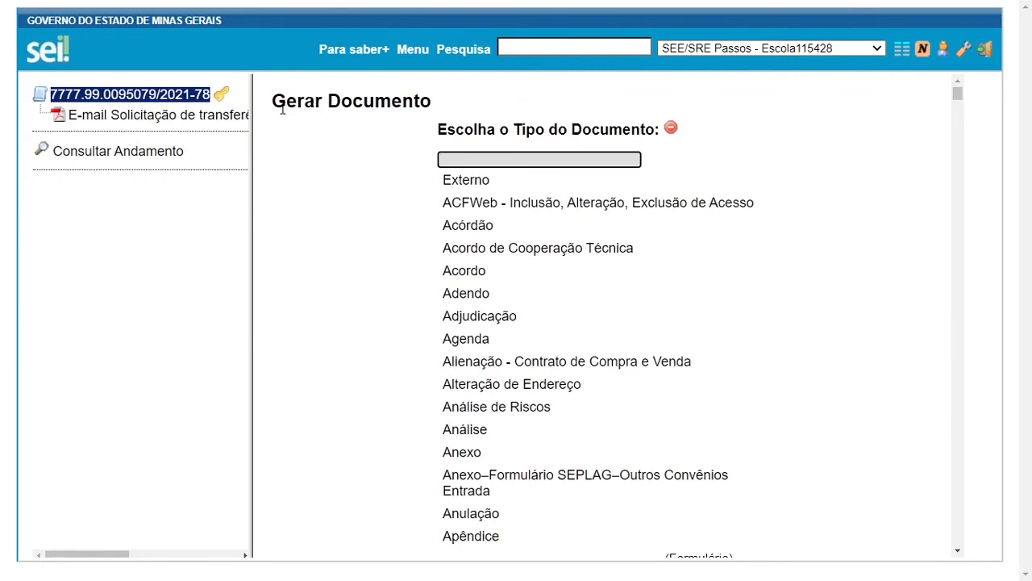
Filter document types by 'SEE - De' and choose SEE - Declaração de Transferência de Aluno
click(672, 129)
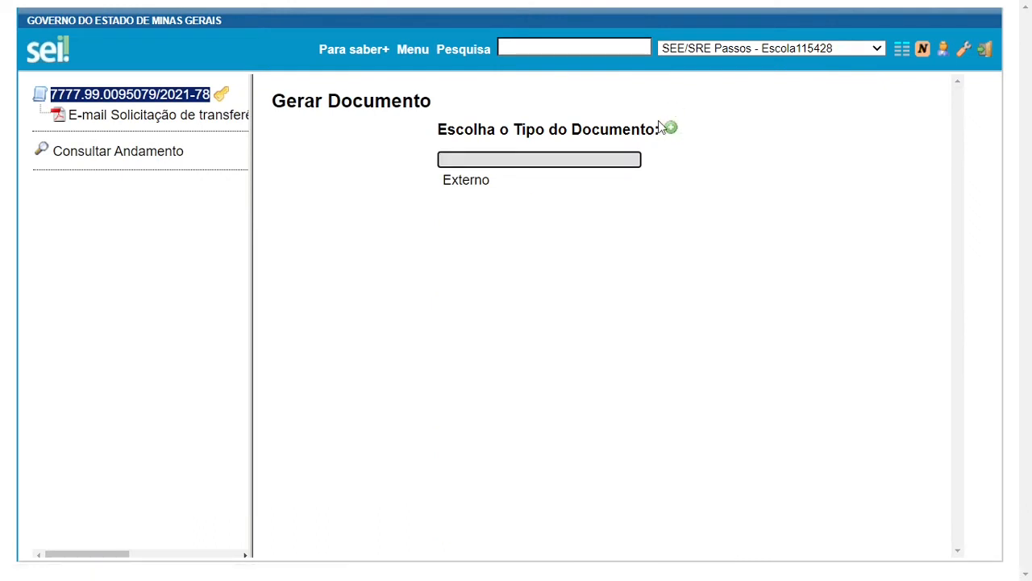
click(671, 131)
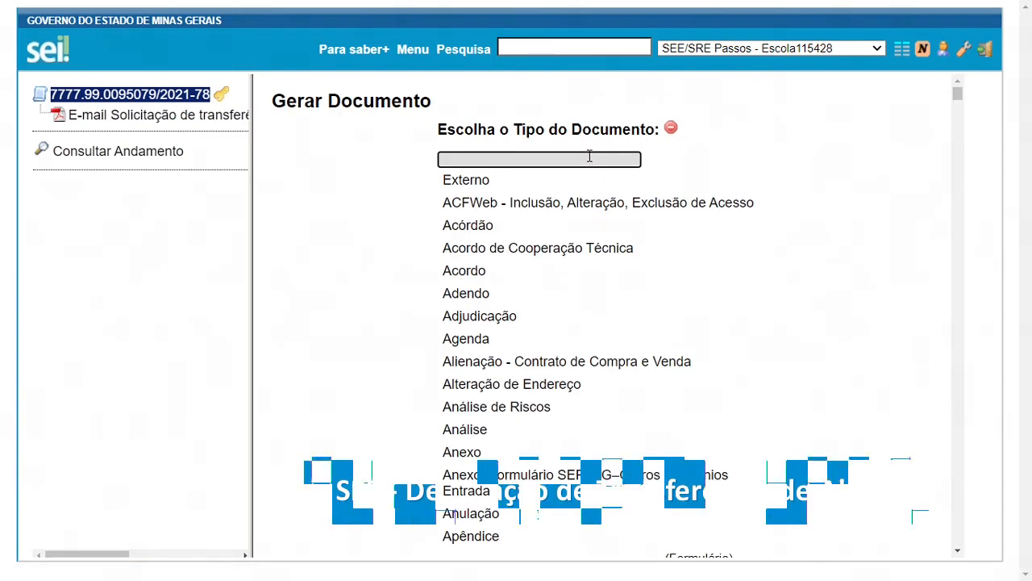
text(SEE - D)
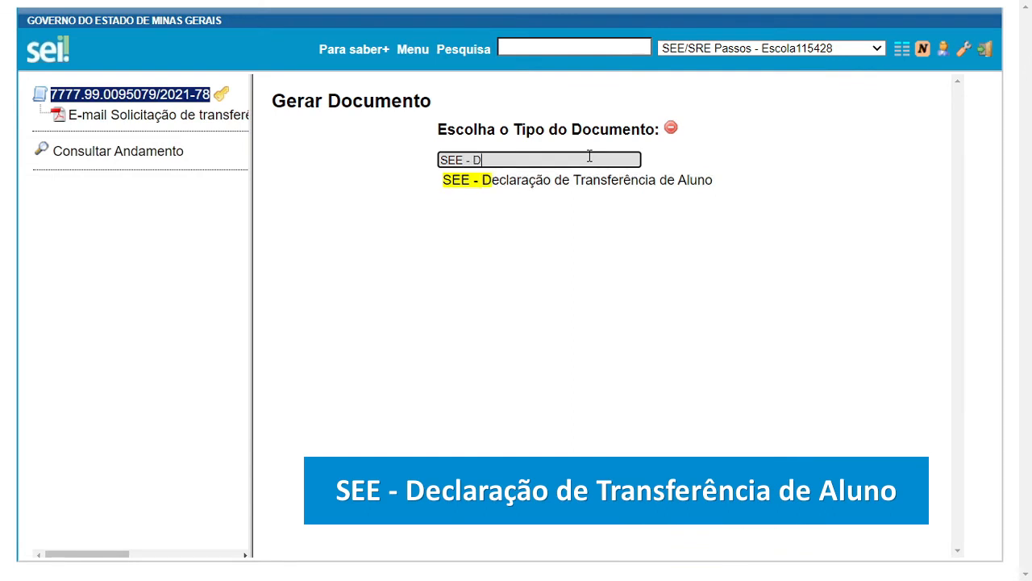
text(e)
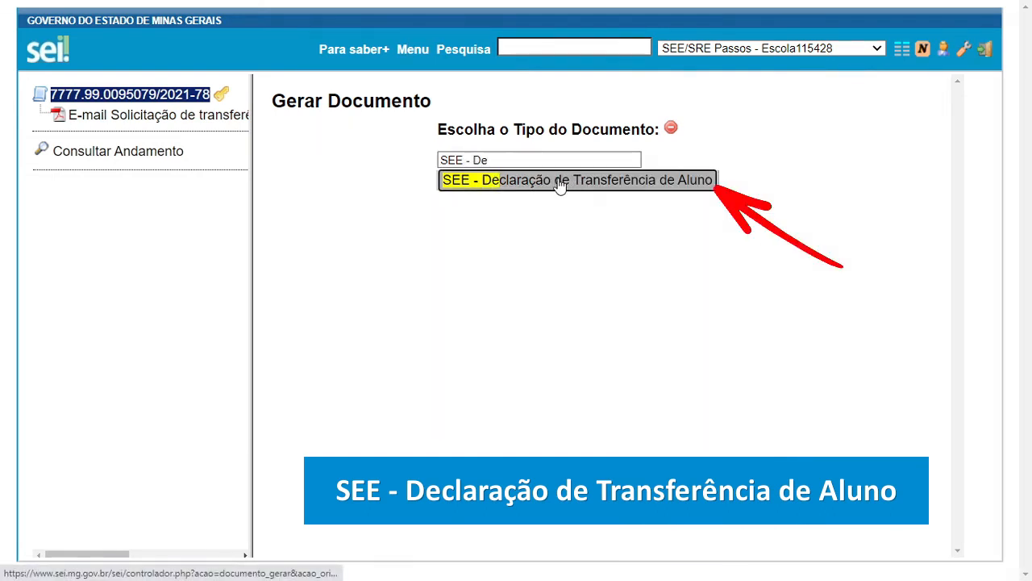
click(569, 186)
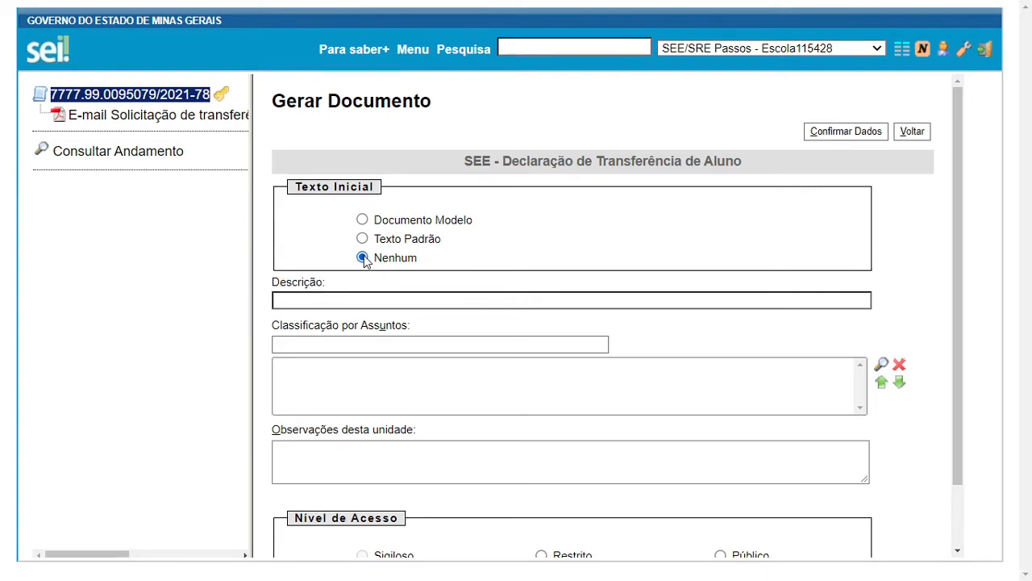
Enter a 'Transferência do Aluno' description with the student's name and paste the prepared summary into observations
click(321, 300)
text(Tra)
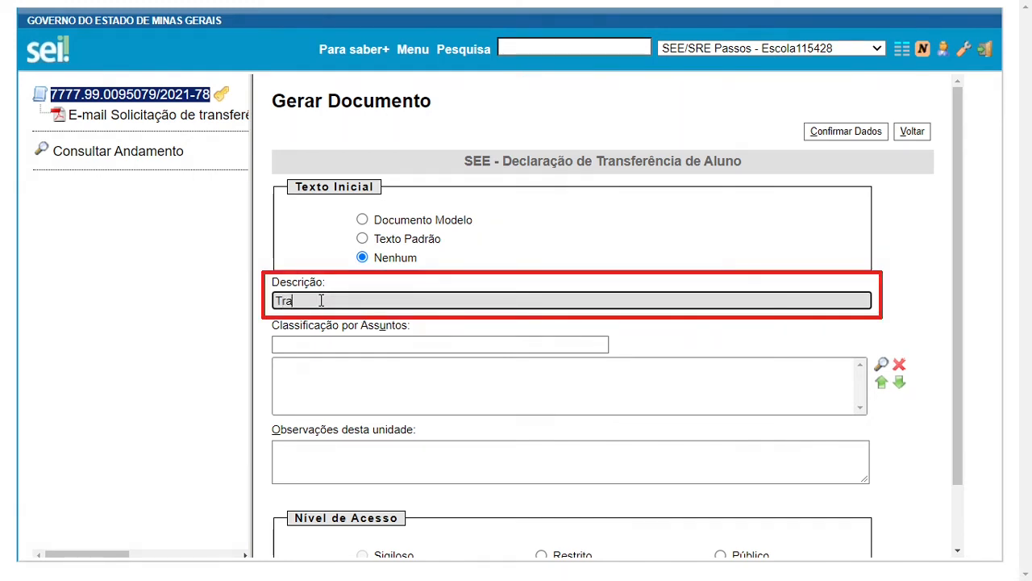
text(nsferência do Alun)
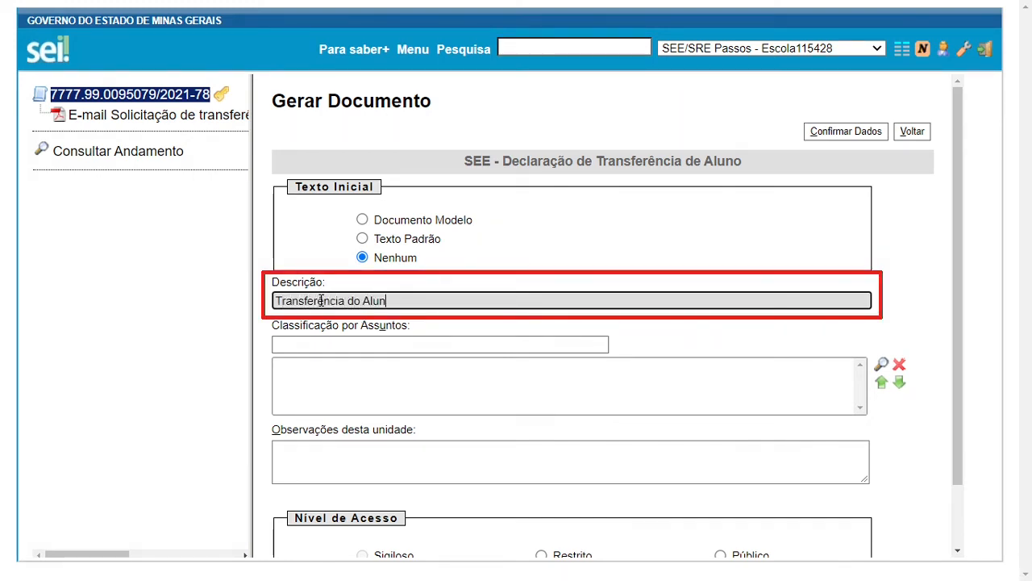
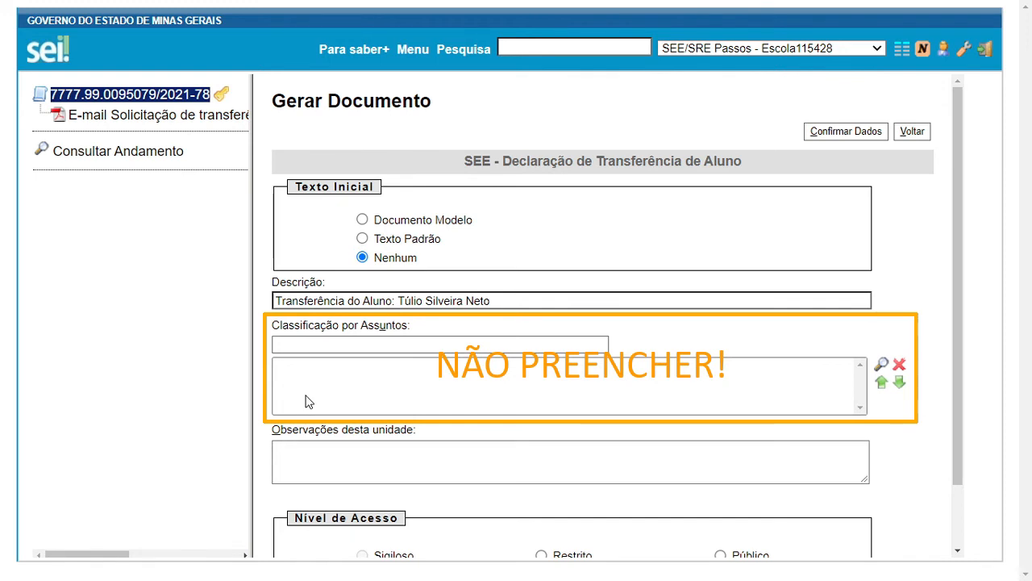
scroll(305, 400, down, 2)
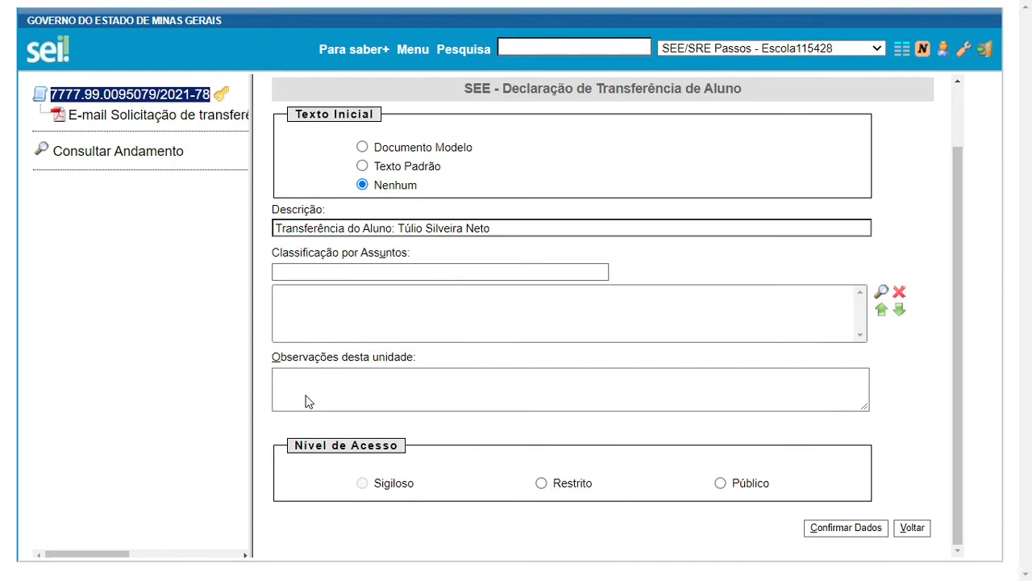
click(351, 376)
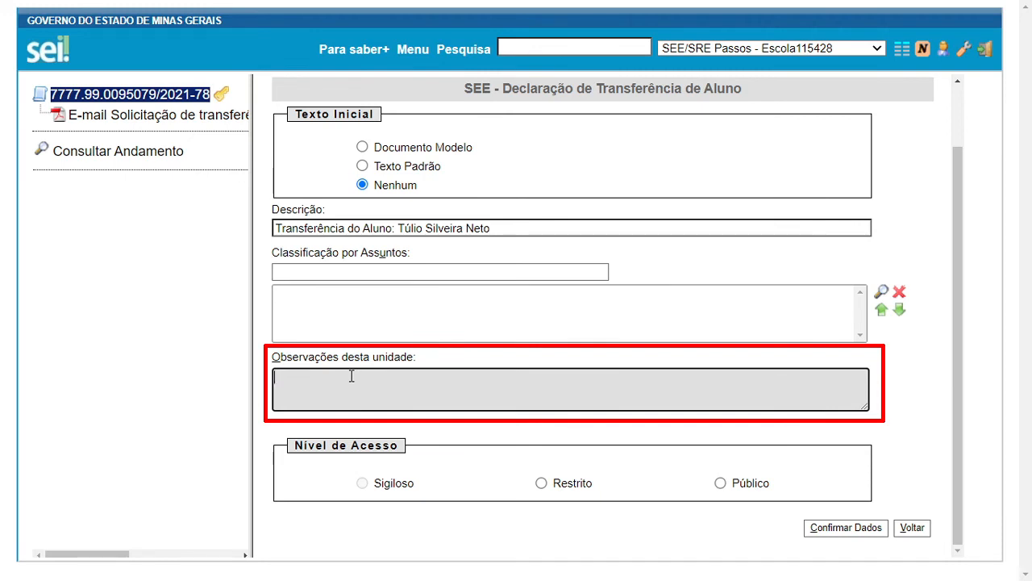
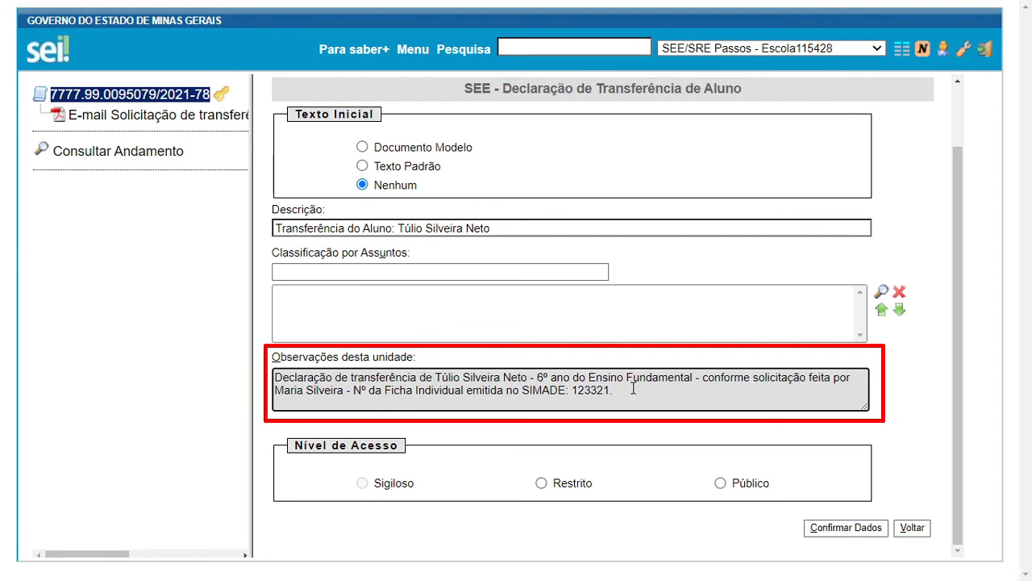
Set the declaration to Restrito under Informação Pessoal (Art. 31 da Lei nº 12.527/2011) and confirm it
click(543, 484)
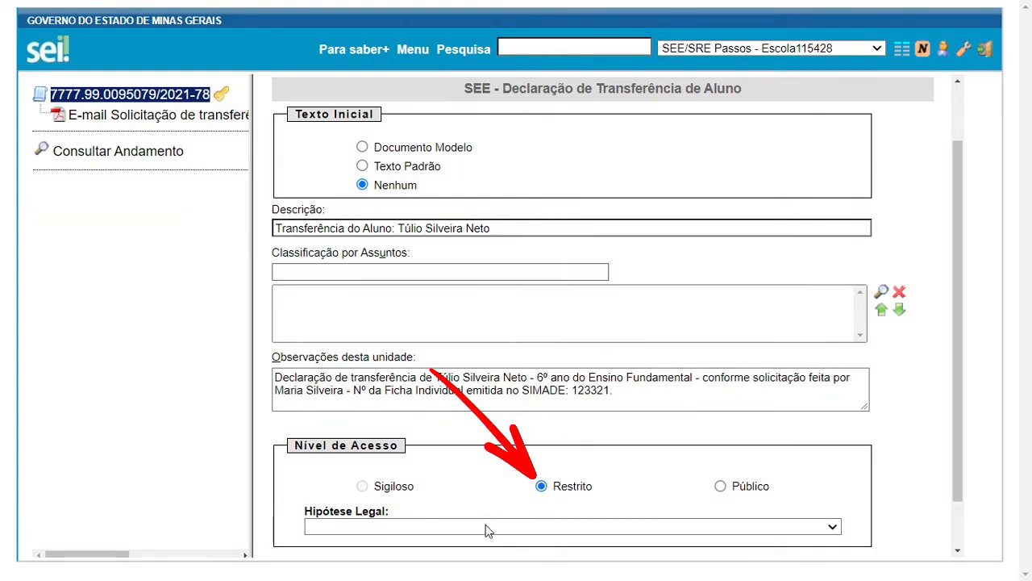
click(487, 527)
key(i)
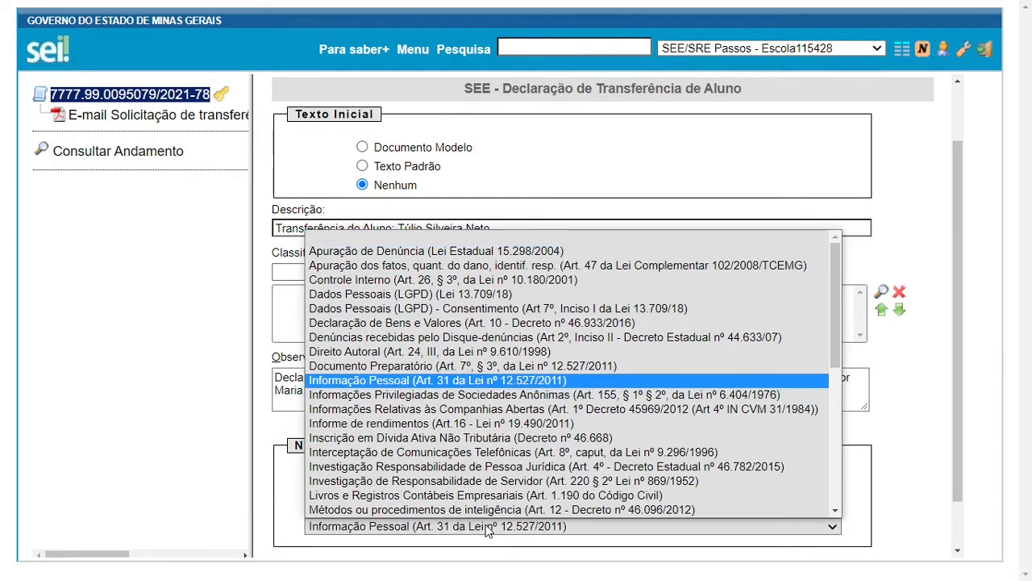
scroll(383, 395, down, 1)
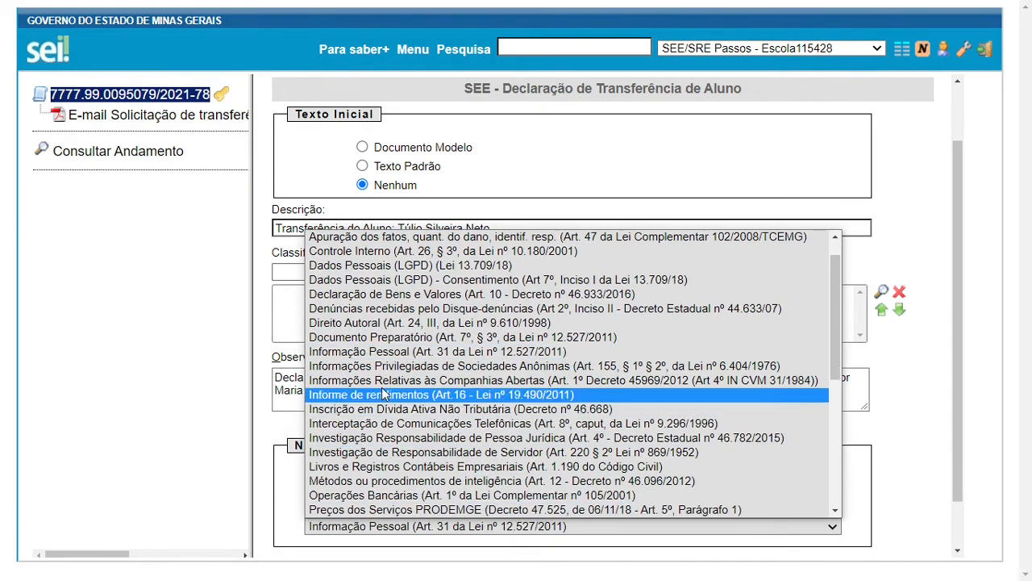
click(411, 355)
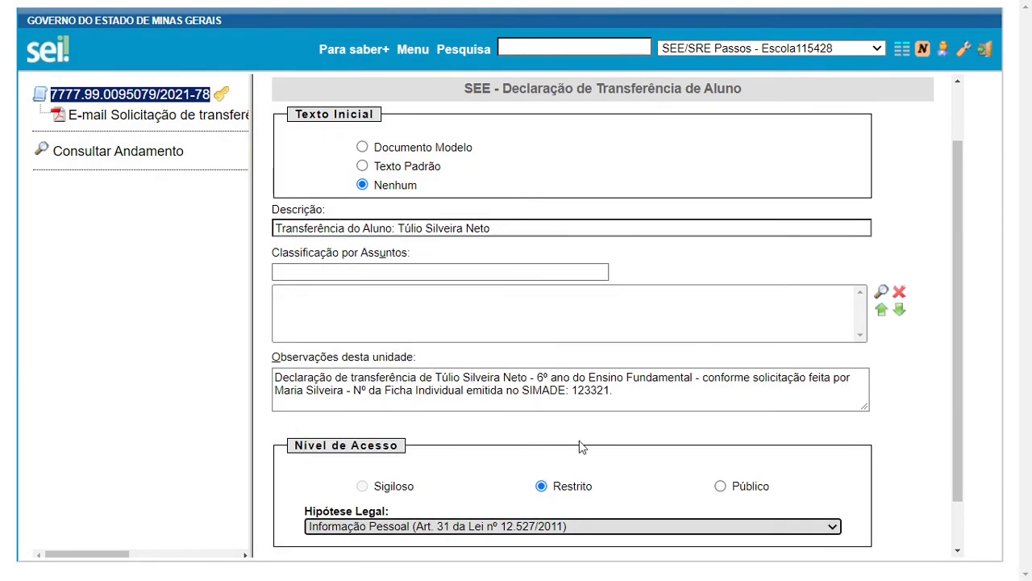
scroll(581, 446, up, 1)
scroll(580, 446, down, 2)
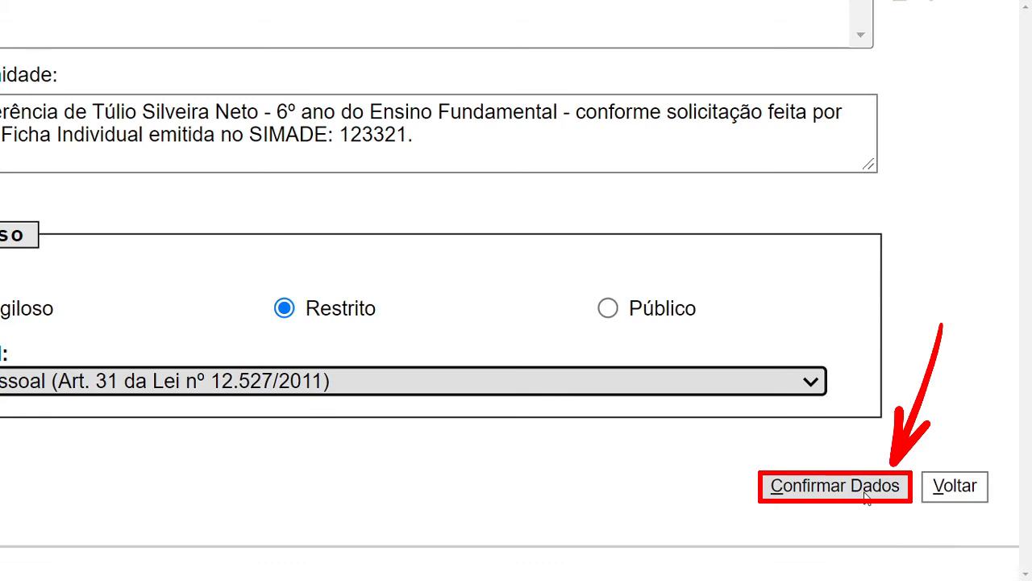
click(867, 496)
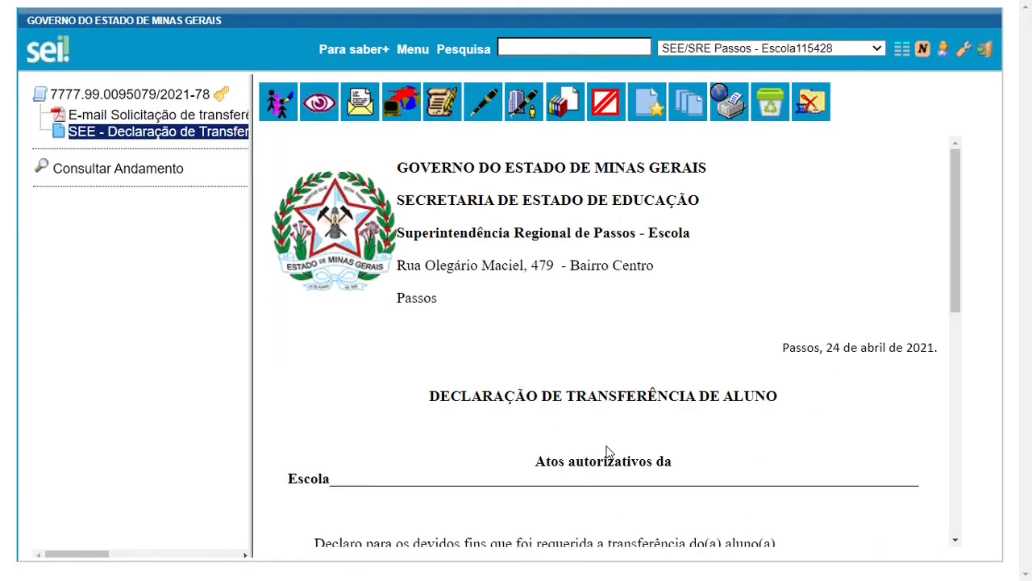
Look over the generated declaration and open its content editor
scroll(606, 453, down, 4)
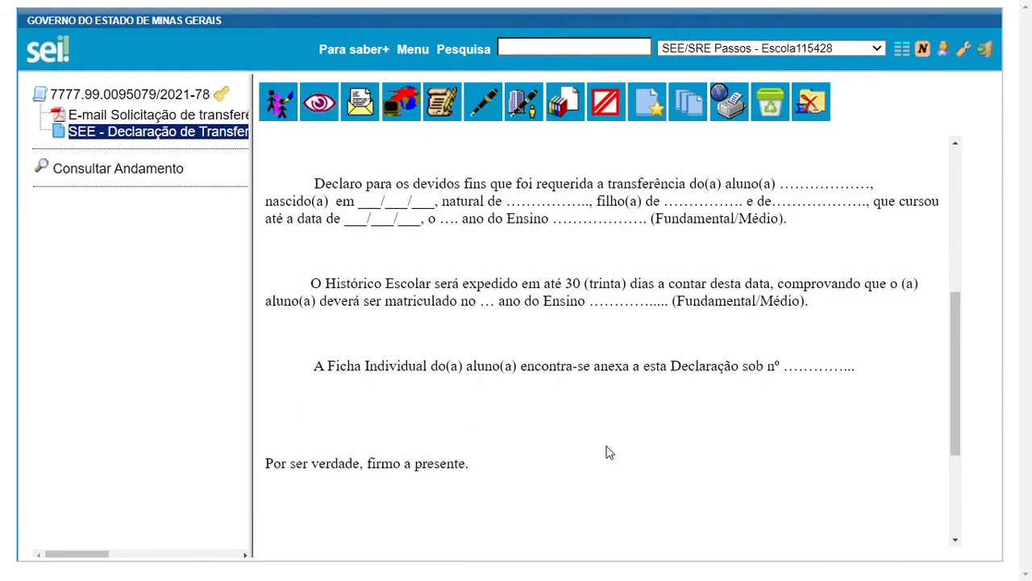
scroll(607, 453, up, 2)
scroll(606, 453, up, 2)
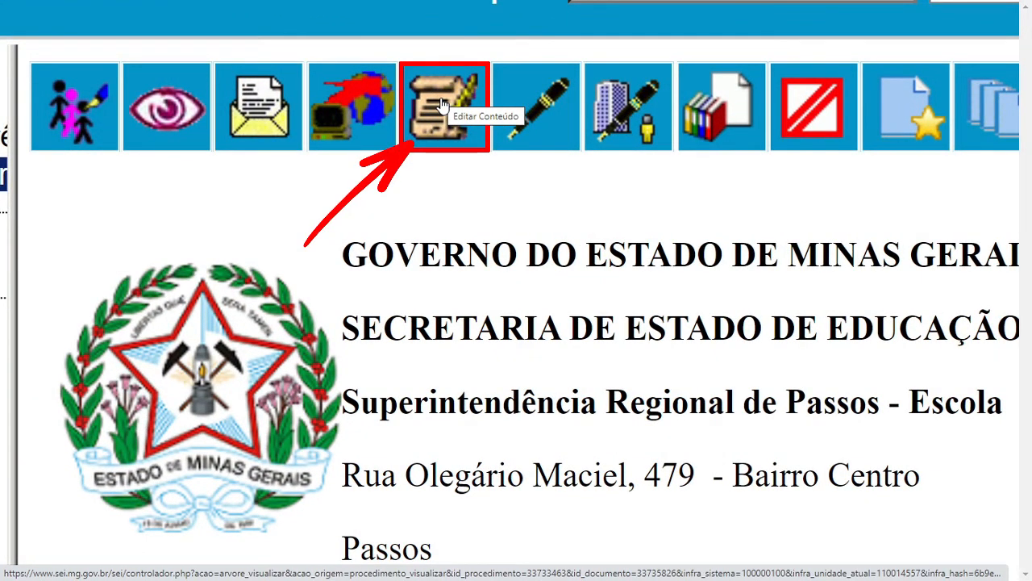
click(441, 107)
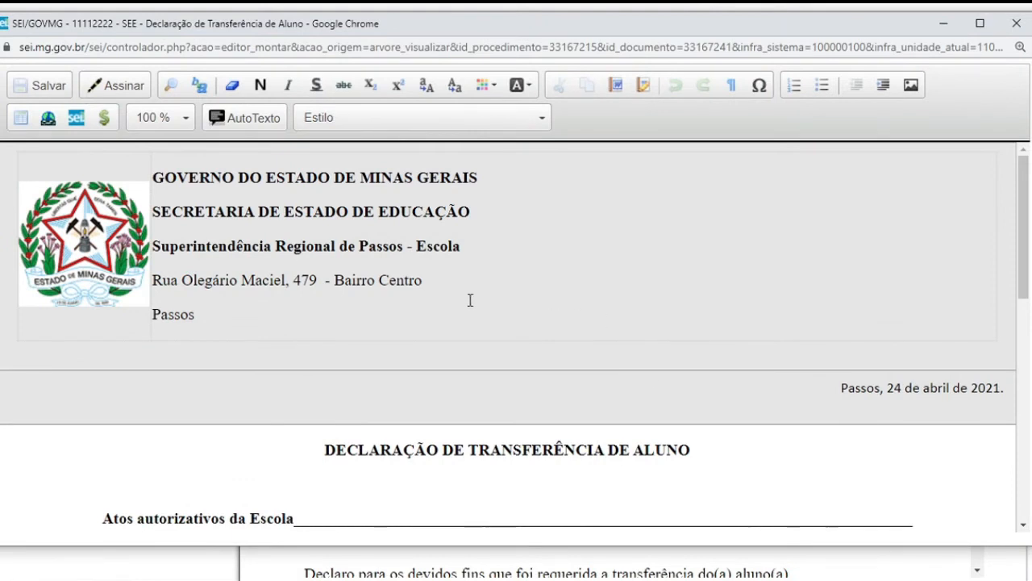
Replace the school blank with 'Estadual Deus, Universo e Virtude'
click(339, 121)
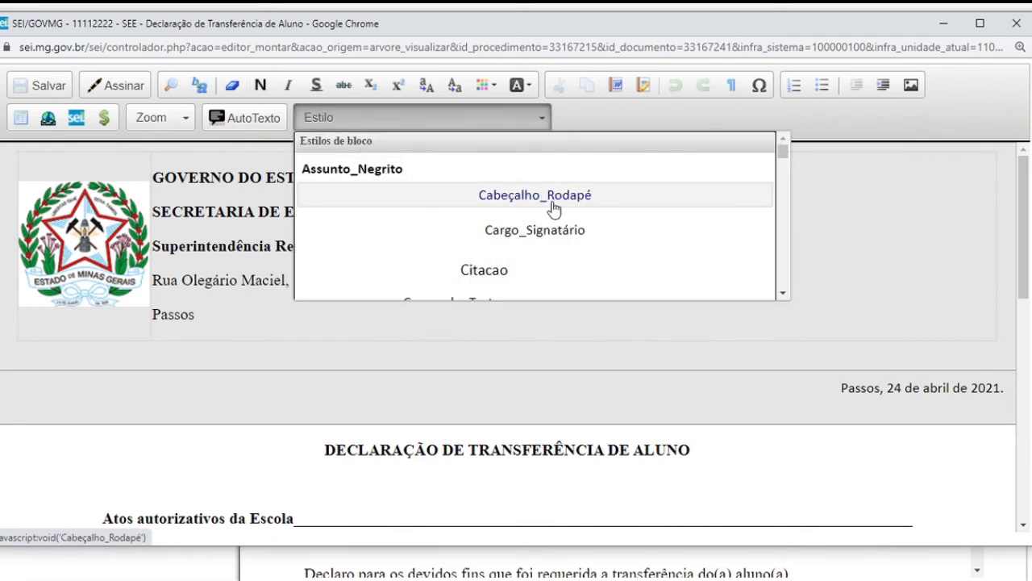
click(877, 328)
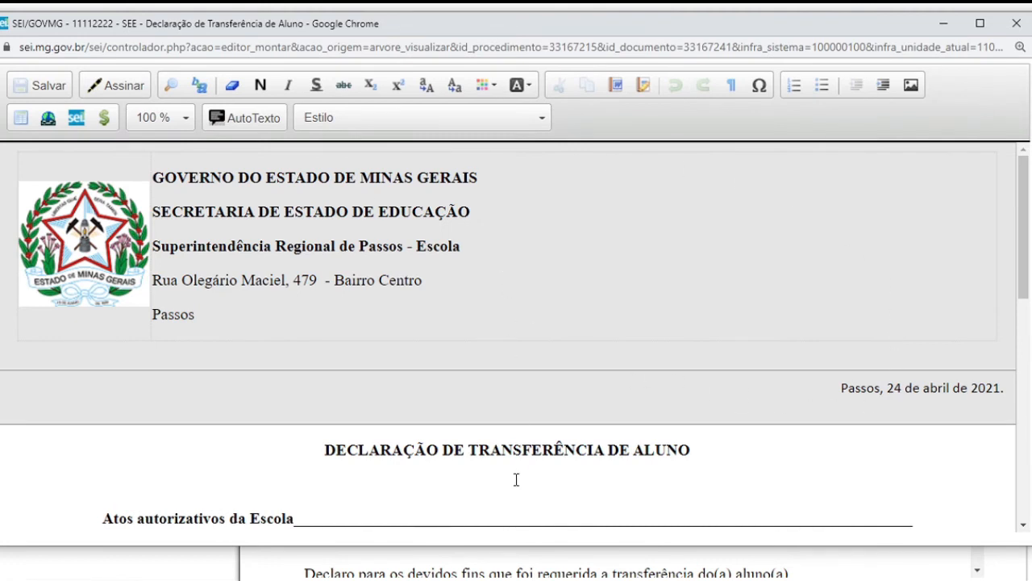
scroll(516, 479, down, 1)
scroll(516, 479, down, 3)
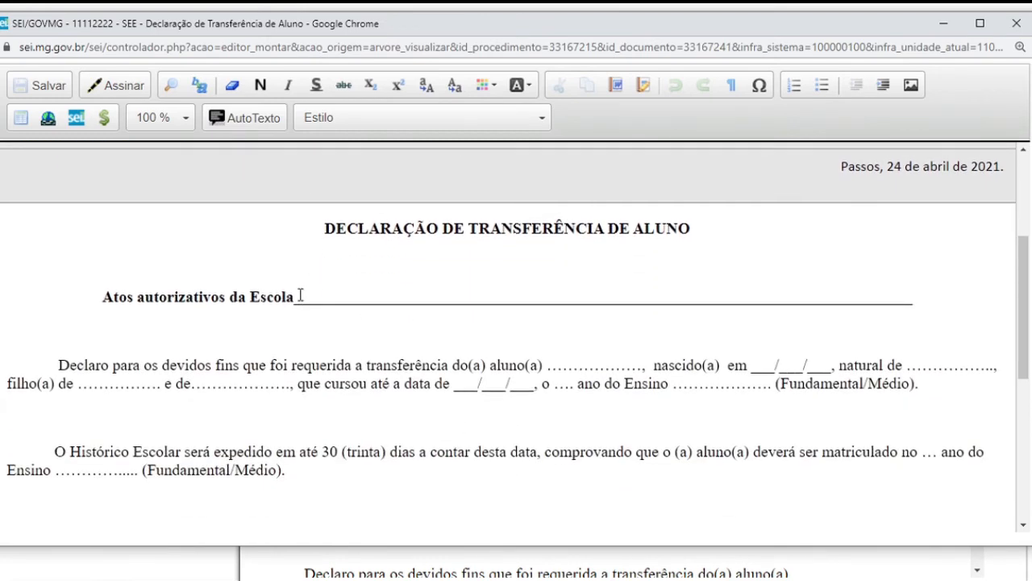
click(300, 296)
key(shift+End)
key(Delete)
text(Estadual Deus, Universo e Virtude)
Fill in the student's name, birth date and birthplace blanks
double_click(548, 365)
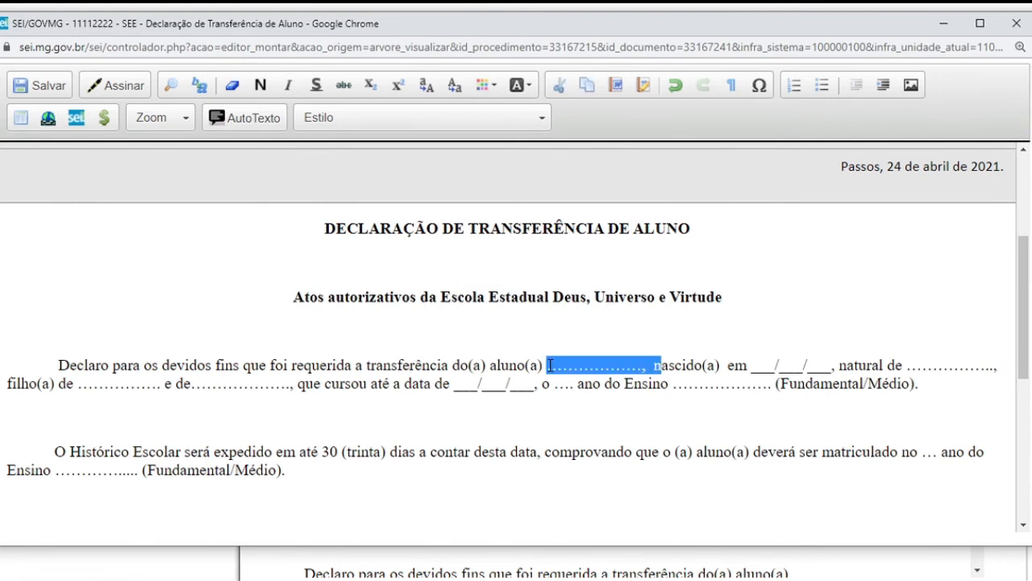
key(ctrl+Right)
key(ctrl+Right)
key(ctrl+Right)
key(ctrl+Right)
key(ctrl+Right)
key(ctrl+Right)
key(ctrl+shift+Right)
key(ctrl+shift+Right)
key(ctrl+shift+Right)
key(ctrl+shift+Right)
key(ctrl+shift+Right)
key(ctrl+shift+Right)
key(ctrl+shift+Left)
key(ctrl+Right)
key(ctrl+Right)
Fill in the mother's and father's names and the schooling date 20/04/2021
key(ctrl+Right)
key(ctrl+shift+Right)
text(Passos/MG)
key(ctrl+Right)
key(ctrl+Right)
key(ctrl+Right)
key(ctrl+shift+Right)
key(ctrl+Right)
key(ctrl+Right)
key(ctrl+shift+Right)
Enter grade 6º in the first paragraph, trimming the options to Ensino Fundamental
key(ctrl+Right)
key(ctrl+Right)
key(ctrl+Right)
key(ctrl+Right)
key(ctrl+Right)
key(ctrl+Right)
key(ctrl+Right)
key(ctrl+shift+Right)
text(20/04/2021)
key(ctrl+Right)
key(ctrl+Right)
key(ctrl+shift+Right)
text(6º)
key(ctrl+Right)
key(ctrl+Right)
key(ctrl+Right)
key(ctrl+Right)
key(ctrl+Right)
key(ctrl+shift+Left)
key(Delete)
key(Delete)
Enter grade 6º in the second paragraph, removing leftover dots and /Médio)
key(ctrl+Right)
key(ctrl+shift+Right)
key(ctrl+shift+Right)
key(ctrl+shift+Right)
key(Delete)
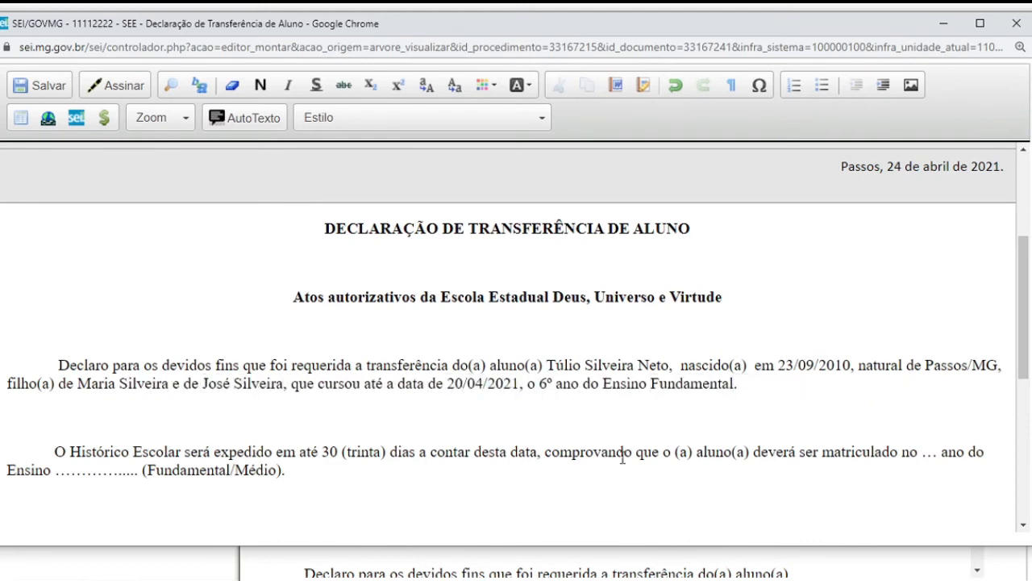
scroll(497, 446, down, 2)
double_click(936, 358)
text(6º)
key(ctrl+Right)
key(ctrl+Right)
key(ctrl+Right)
key(ctrl+Right)
key(ctrl+shift+Right)
key(ctrl+shift+Right)
key(Delete)
key(ctrl+Right)
key(ctrl+shift+Right)
key(ctrl+shift+Right)
key(ctrl+shift+Right)
key(Delete)
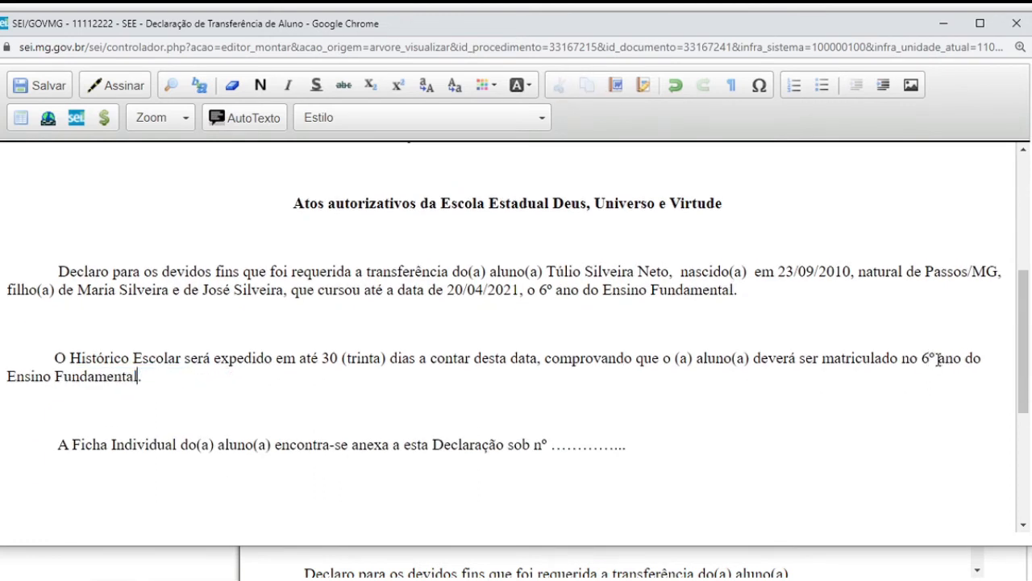
Enter the Ficha Individual number and make it bold and underlined
drag(552, 444, 626, 444)
text(123321.)
double_click(574, 445)
click(260, 86)
click(316, 85)
Bold and underline the student's name and both '6º ano do Ensino Fundamental' entries
drag(547, 274, 668, 272)
click(261, 86)
click(316, 86)
drag(538, 289, 747, 290)
click(261, 85)
click(316, 85)
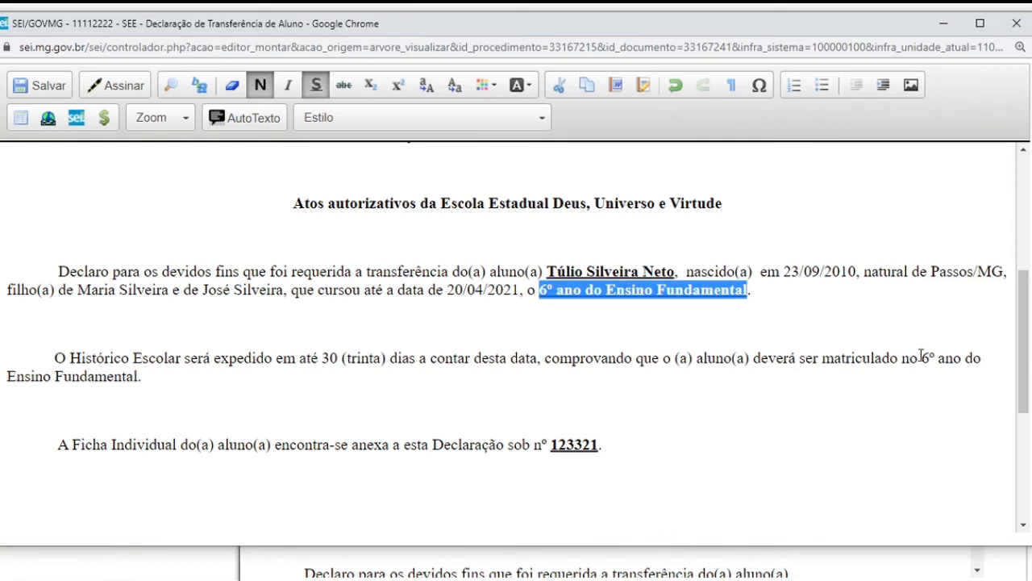
drag(921, 358, 135, 377)
click(261, 85)
click(316, 86)
click(403, 334)
scroll(403, 334, down, 1)
scroll(405, 335, up, 2)
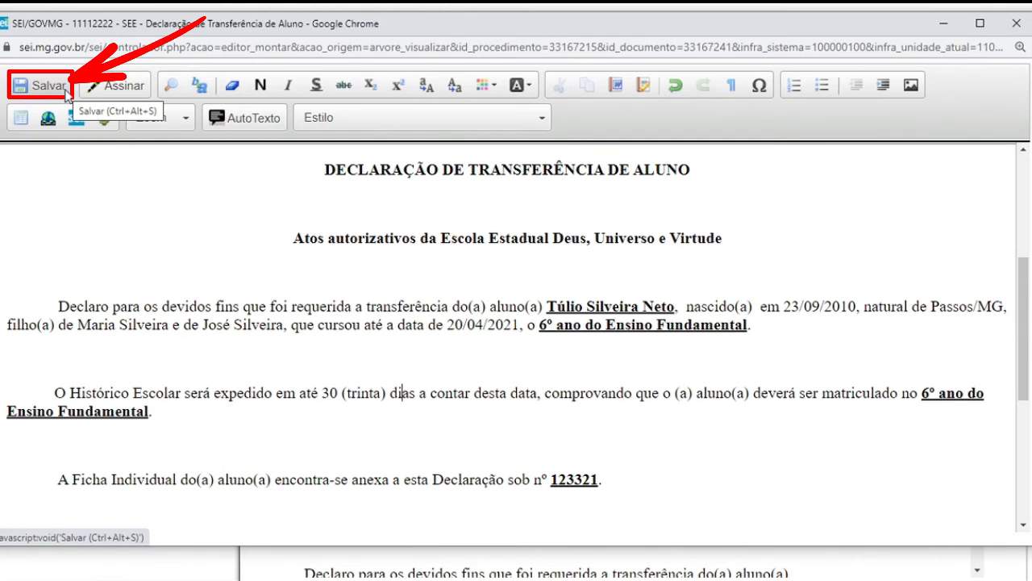
Save the filled-in transfer declaration from the editor toolbar
click(66, 90)
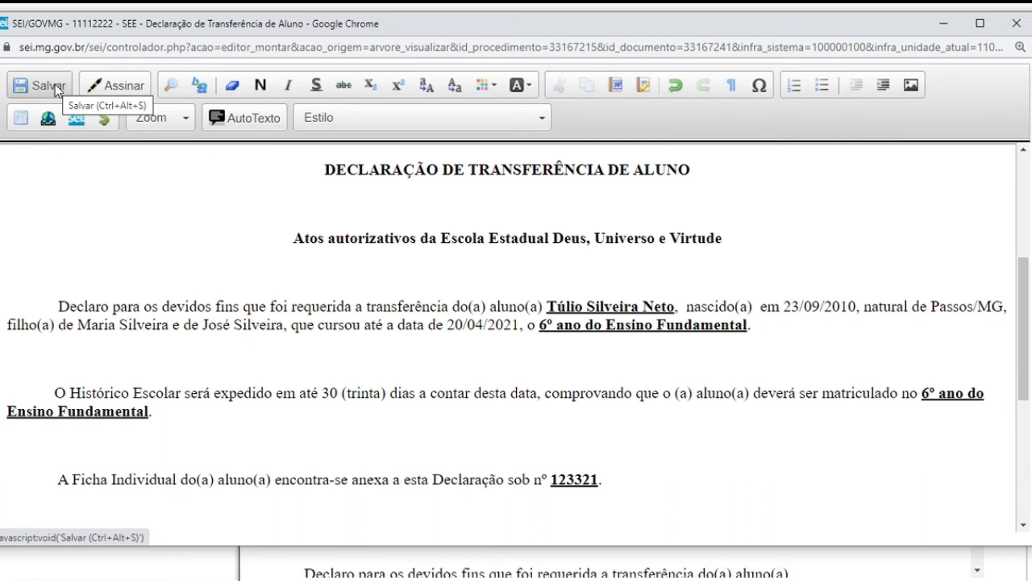
click(55, 84)
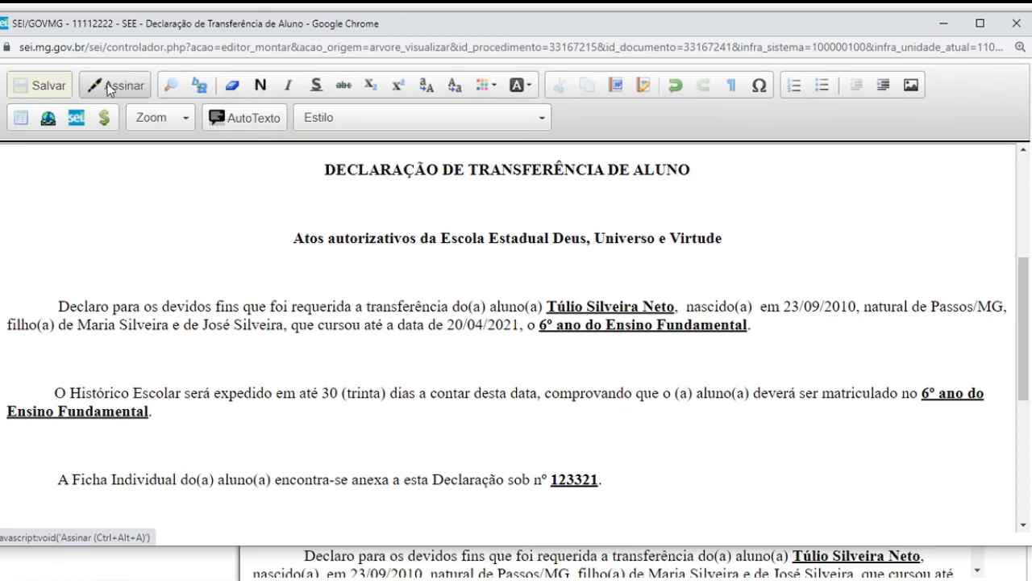
Close the editor and review the saved declaration preview showing Ficha Individual nº 123321
click(1015, 24)
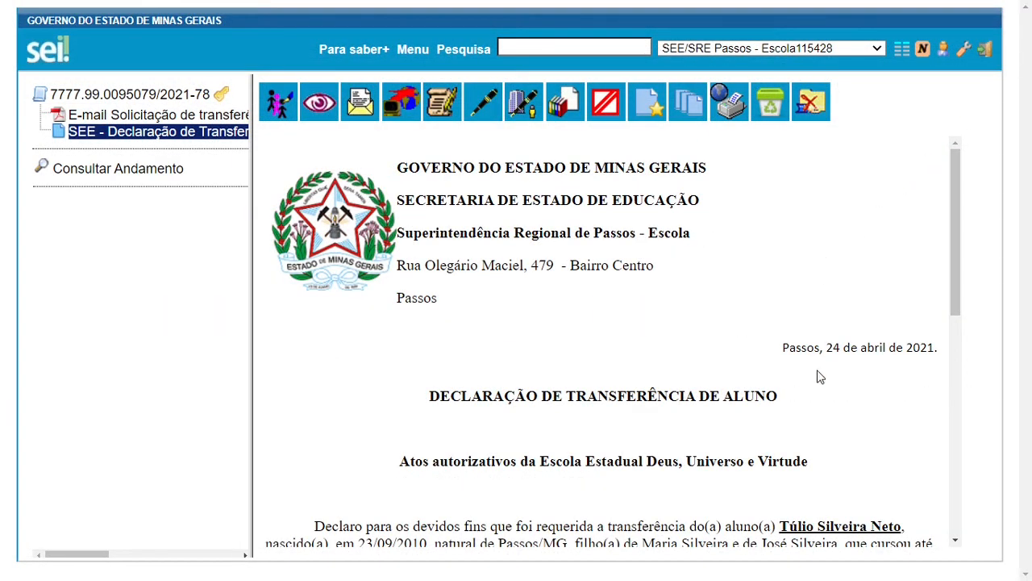
scroll(712, 464, down, 2)
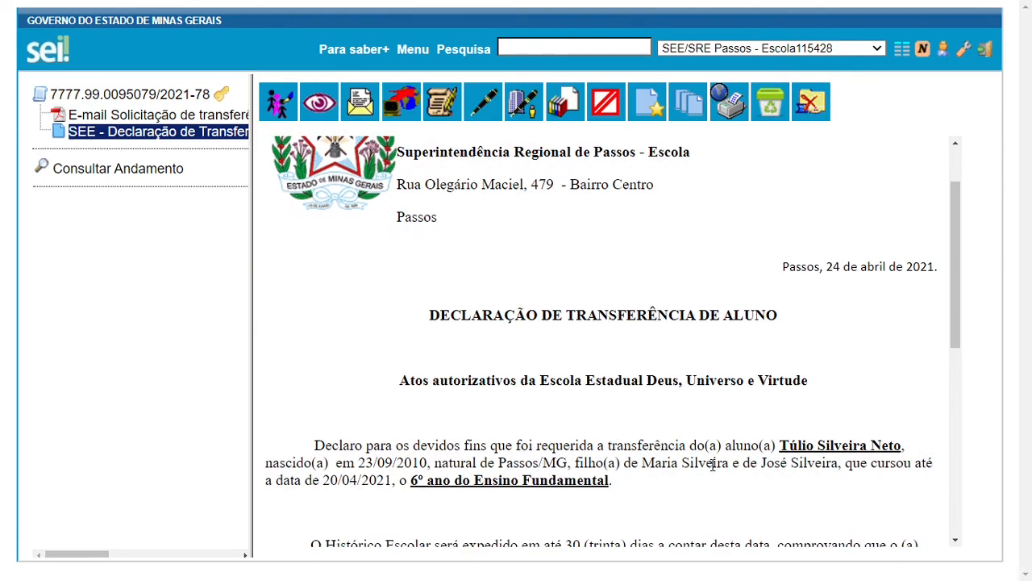
scroll(712, 465, down, 1)
scroll(712, 465, down, 5)
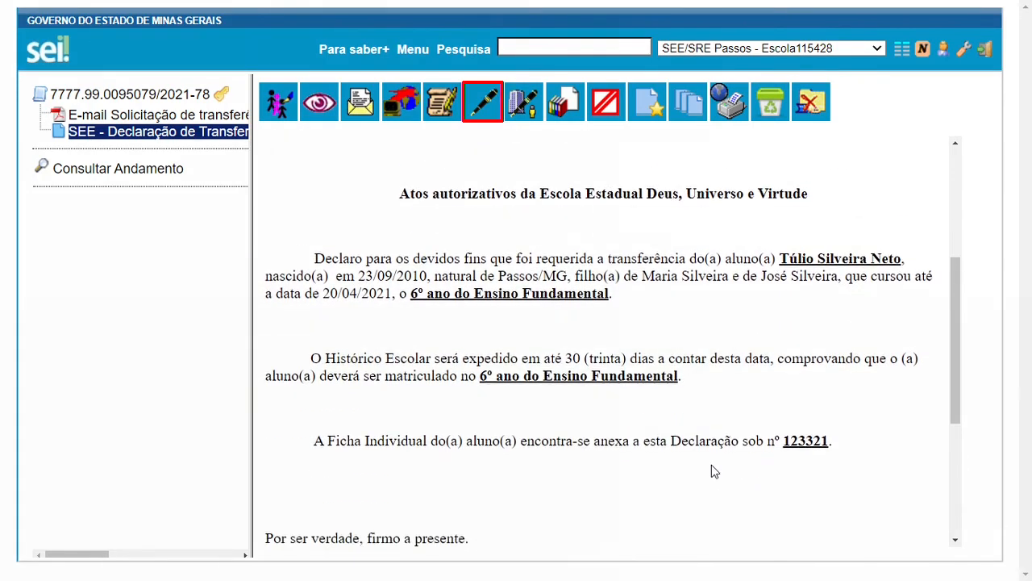
scroll(711, 465, up, 3)
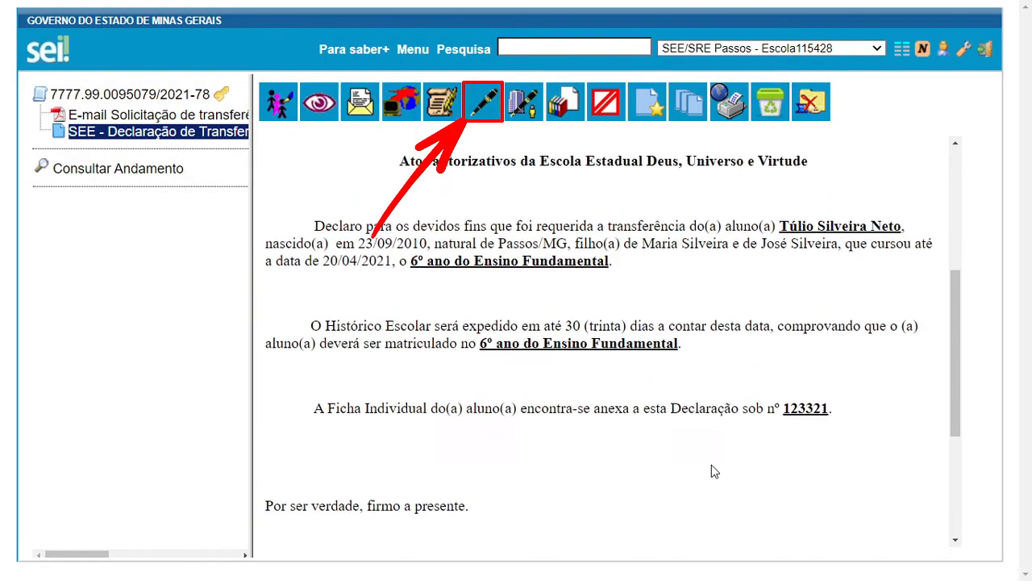
scroll(711, 464, up, 4)
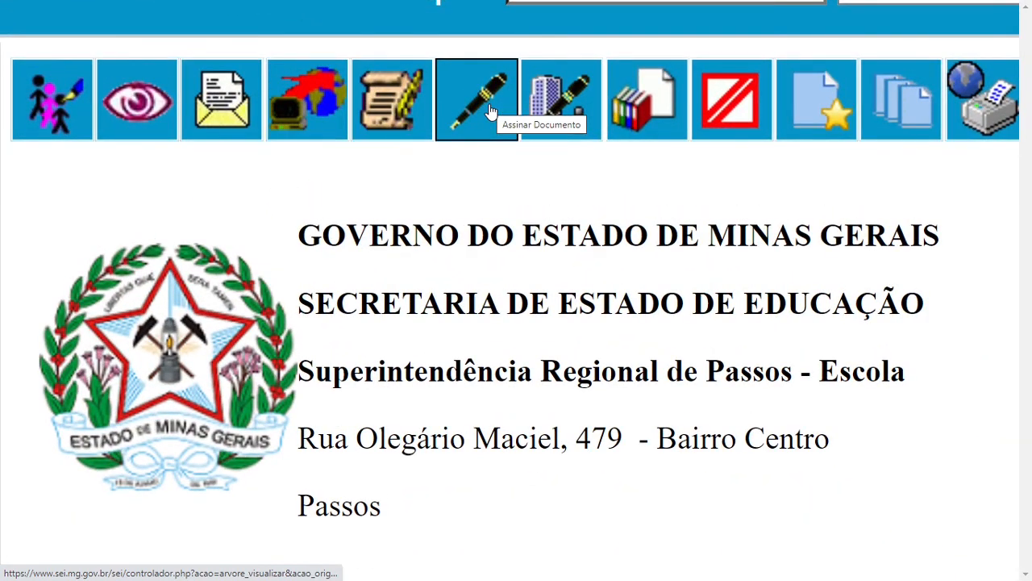
Sign the declaration with Cargo/Função 'Diretor (a)' and the signer's password
click(490, 110)
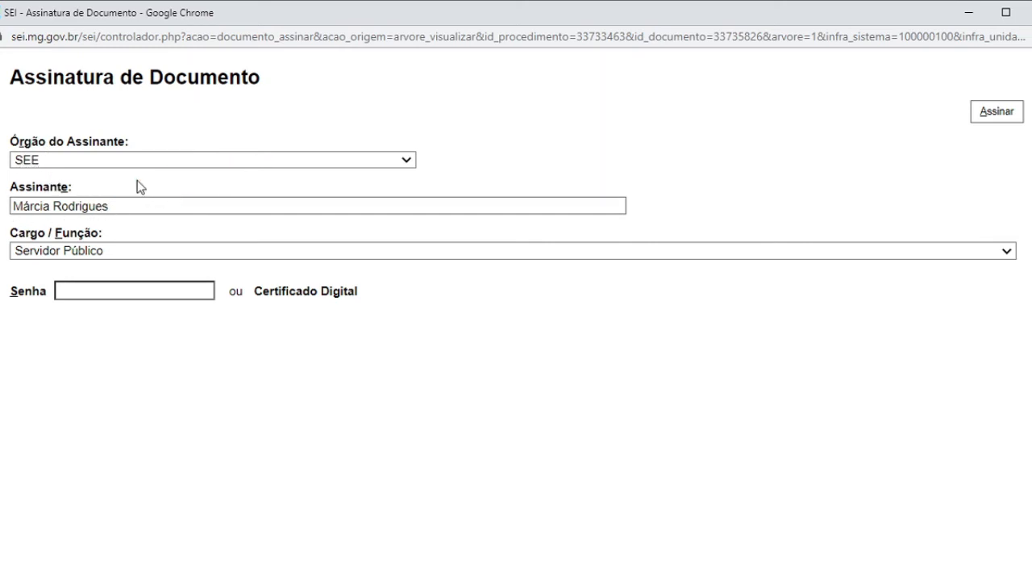
click(85, 257)
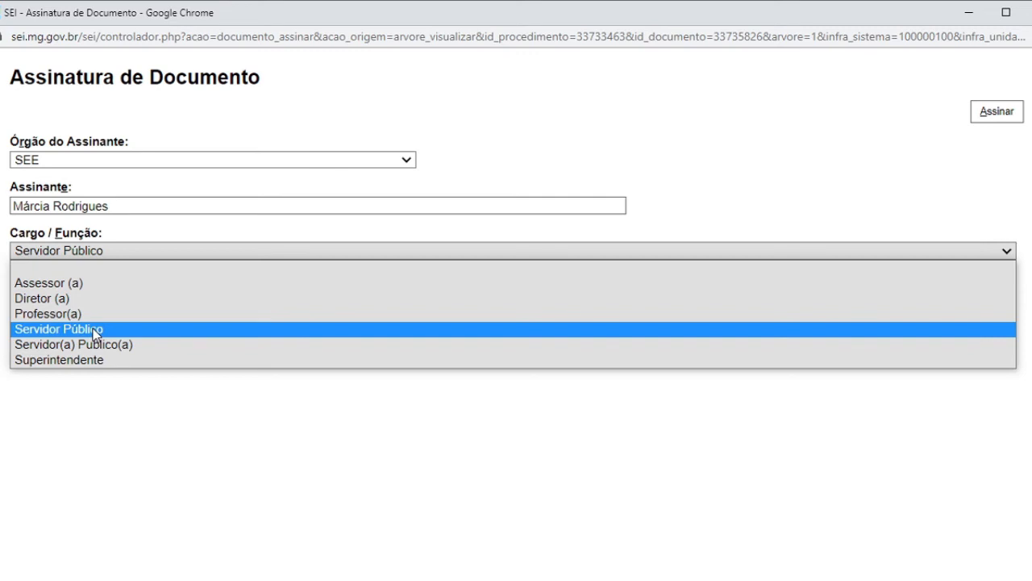
click(62, 298)
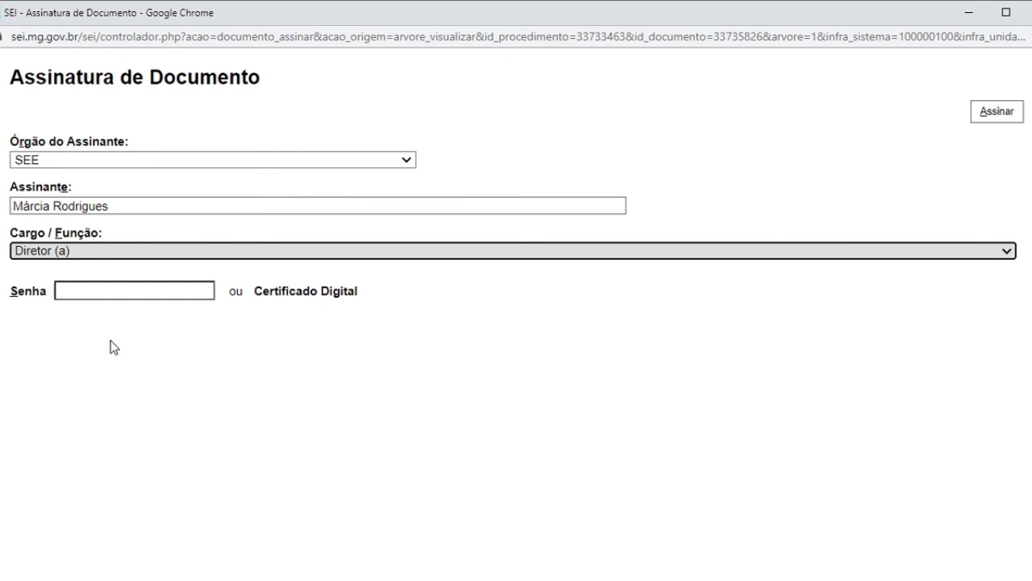
click(92, 294)
text(••••••••••)
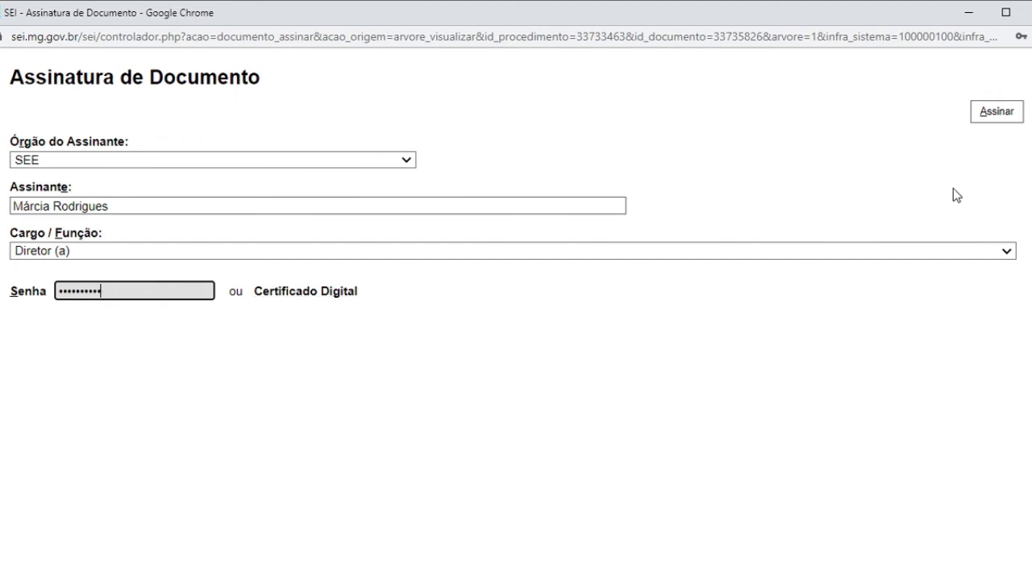
click(997, 111)
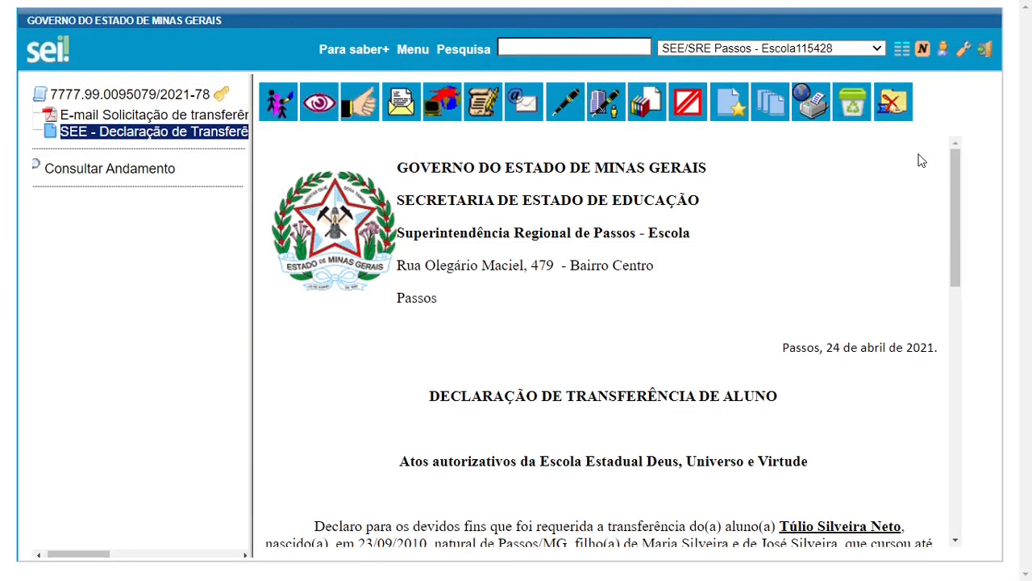
scroll(922, 161, down, 10)
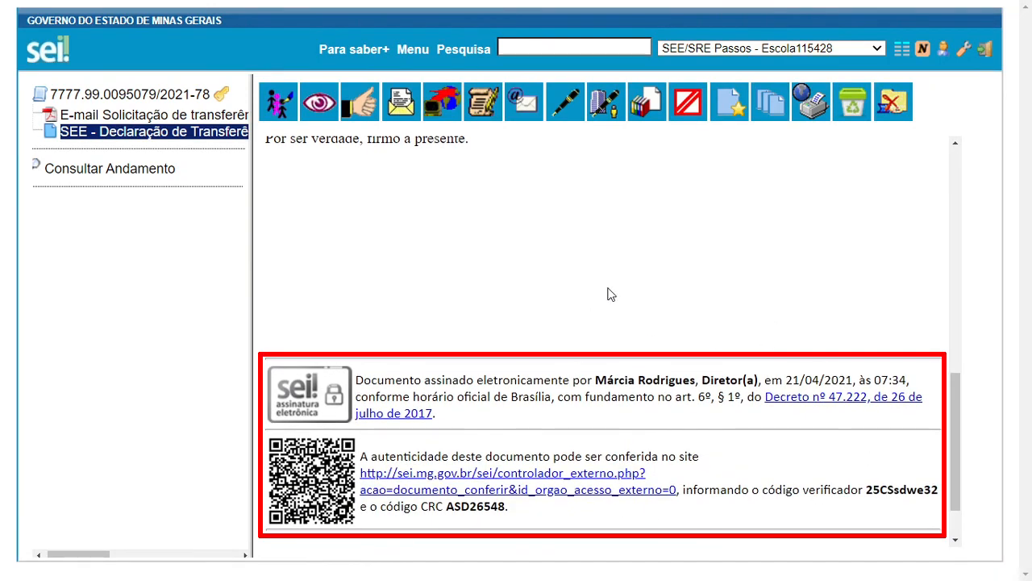
scroll(609, 294, down, 2)
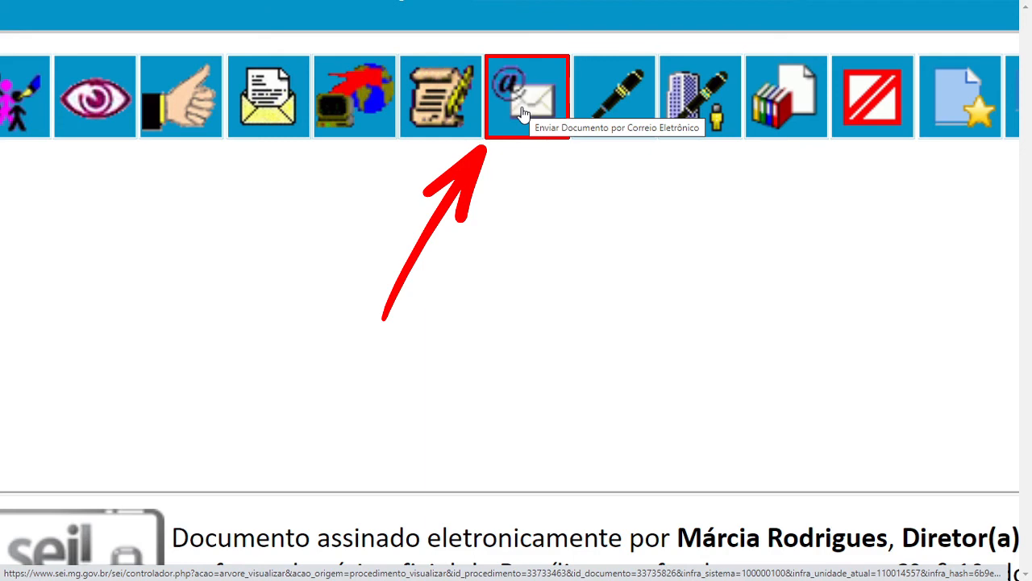
Address the e-mail to the parent's address with a 'Documentação de Transferência' subject naming the student
click(522, 113)
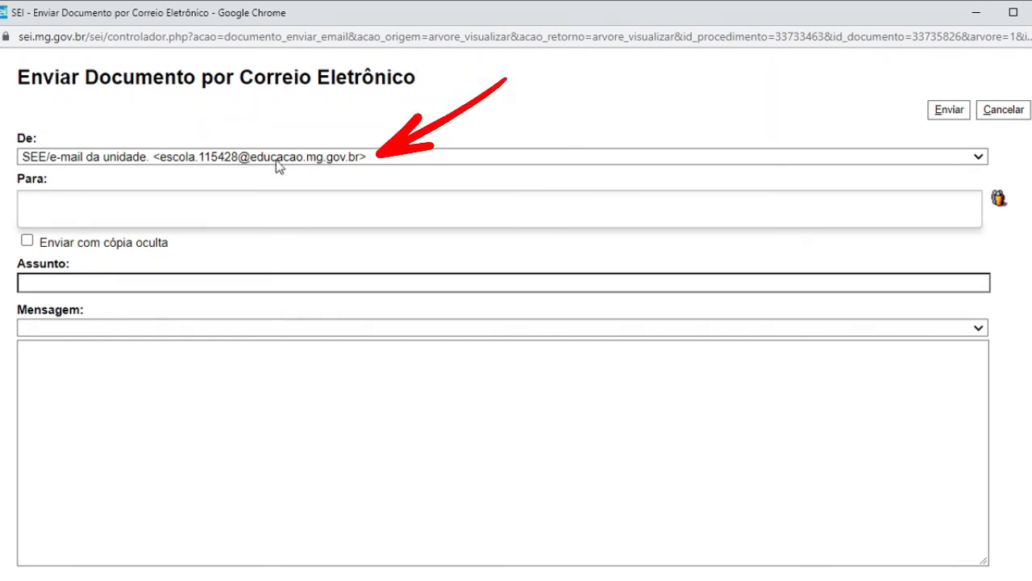
click(205, 208)
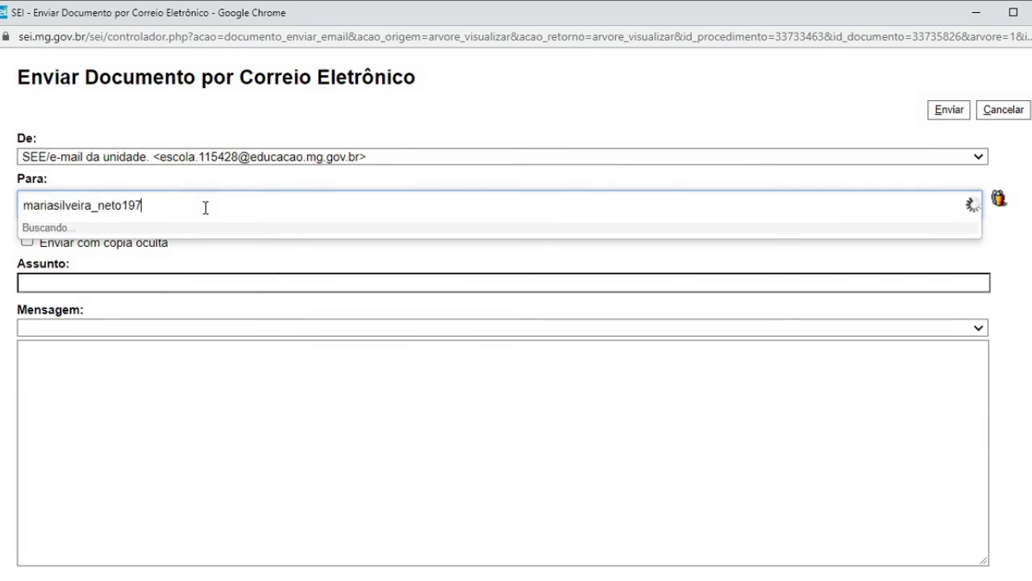
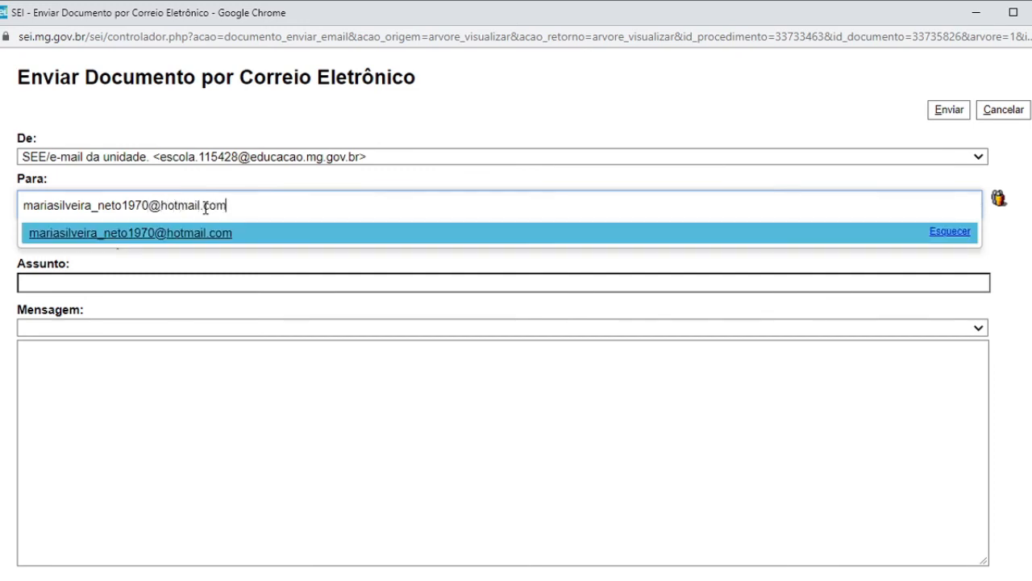
click(200, 233)
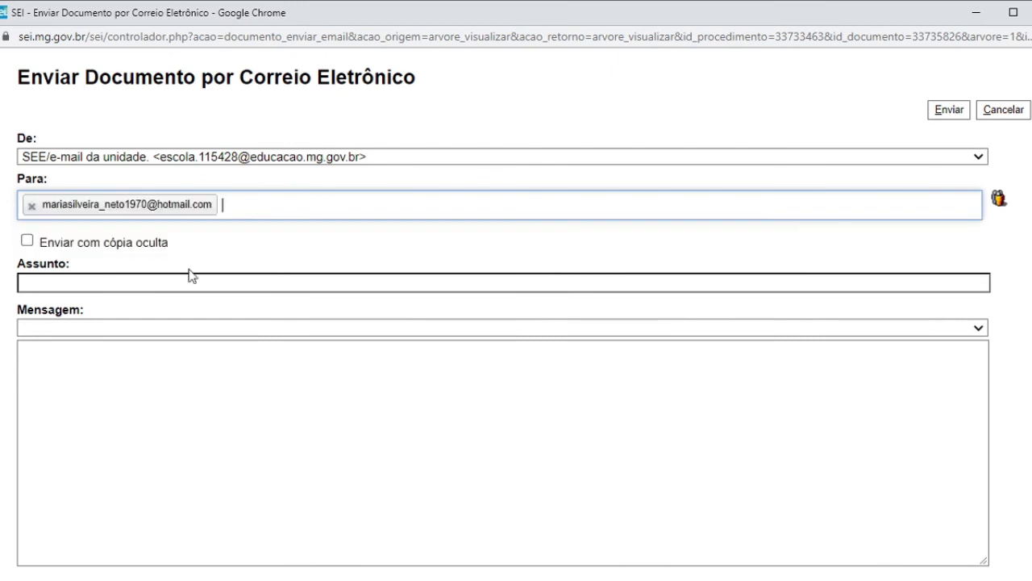
click(188, 282)
text(Documentação)
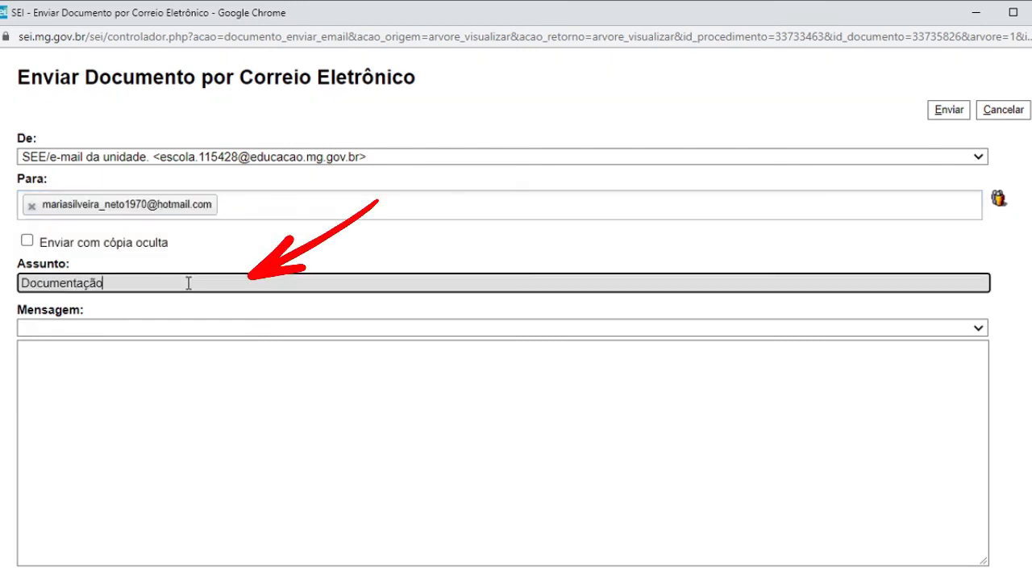
text( de Transferência do aluno Túlio)
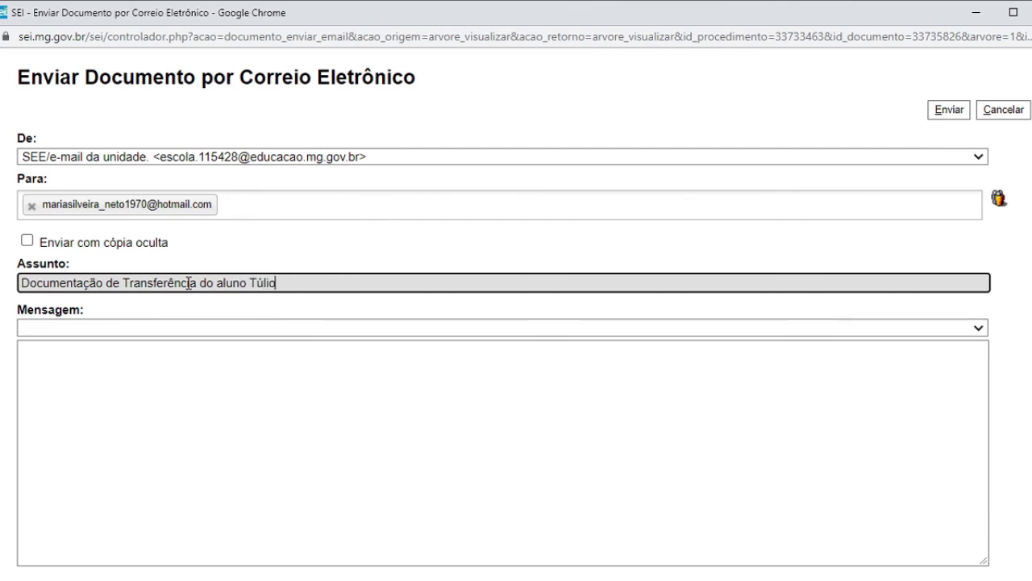
Write the message greeting the parent, forwarding the student's transfer documentation, closing 'Atenciosamente,'
click(158, 367)
text(Preza)
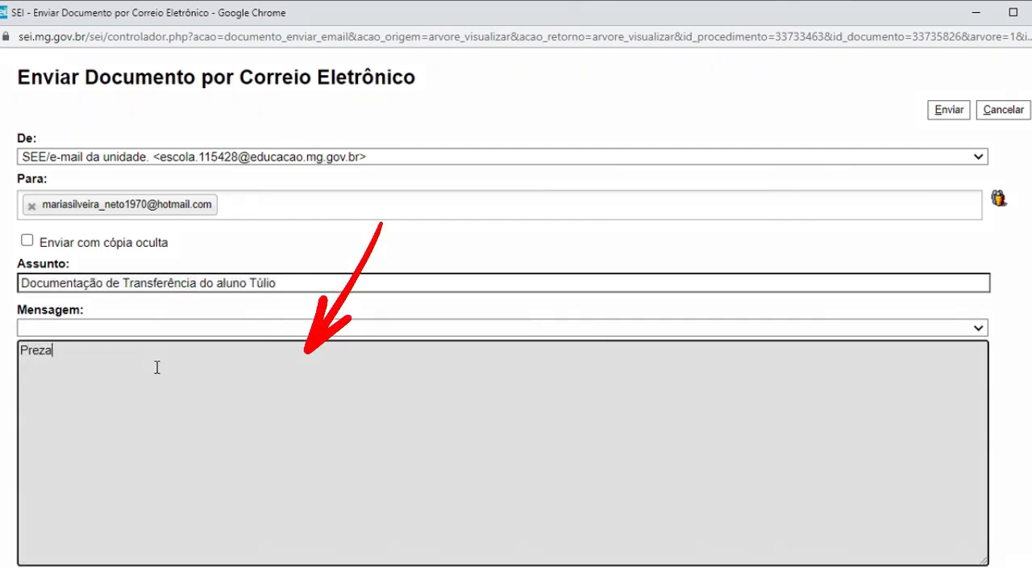
text(da Senhora M)
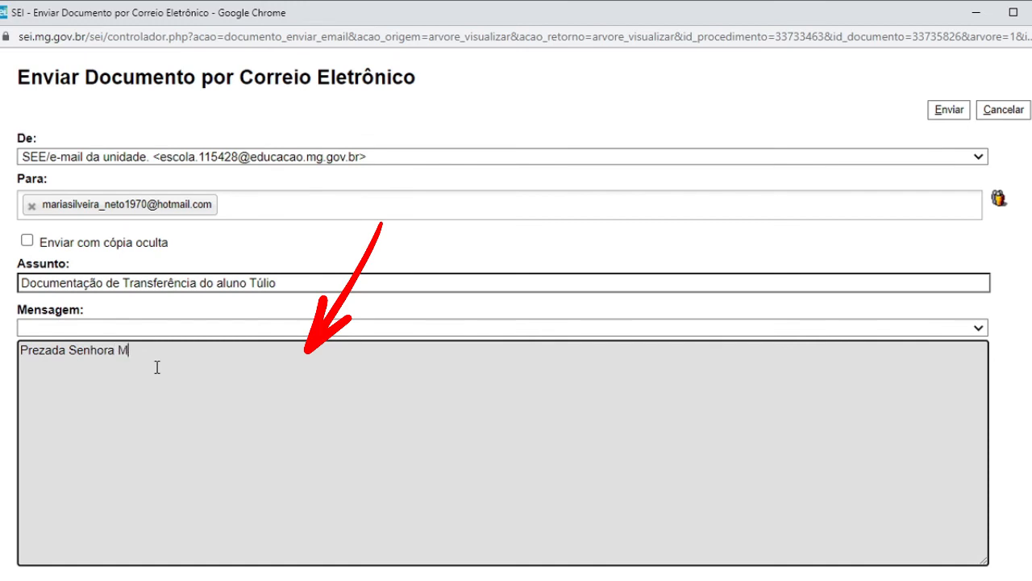
text(aria,)
key(Return)
key(Return)
text(Estamos enc)
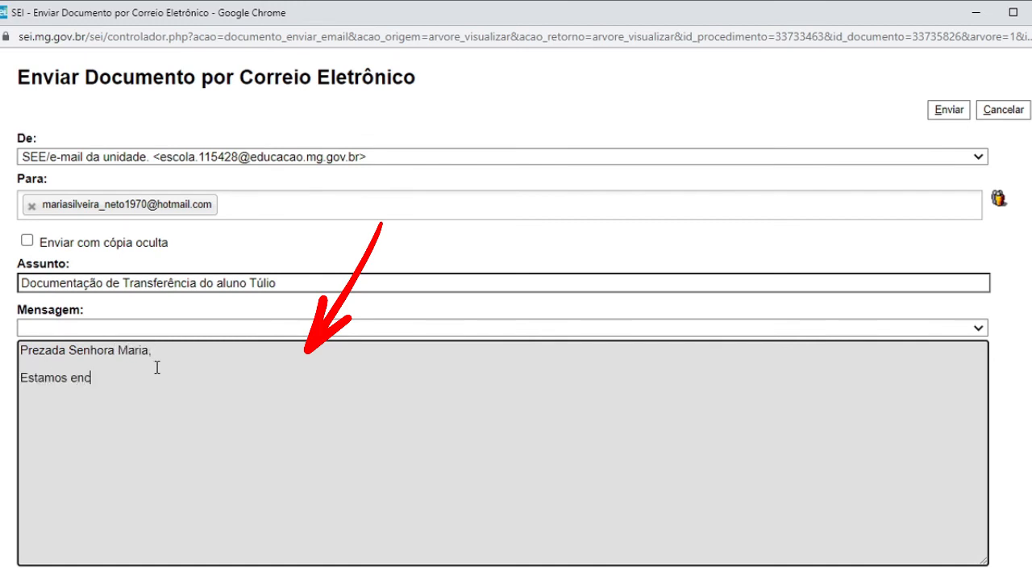
text(aminhando à documentação refer)
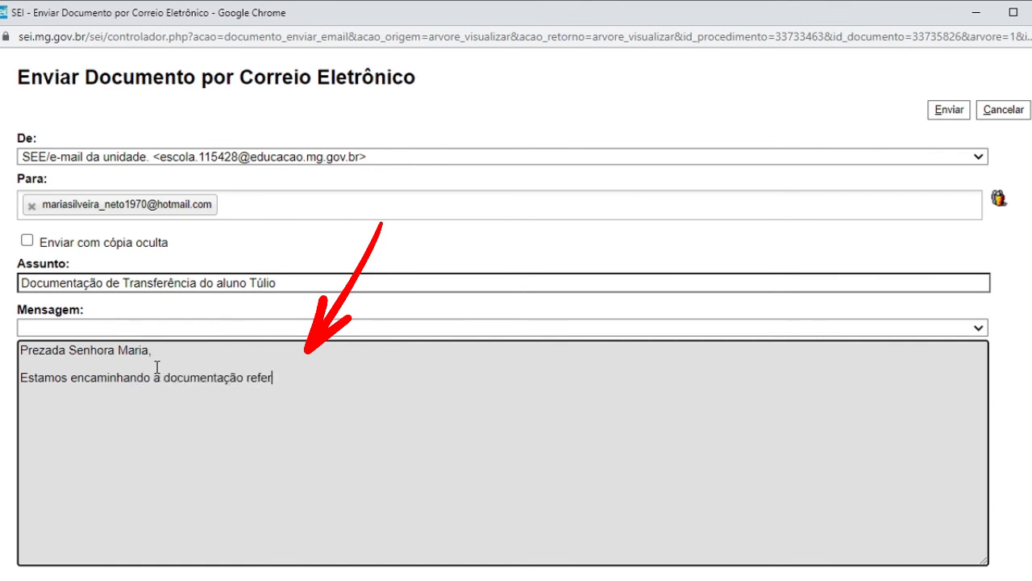
text(ente a tran)
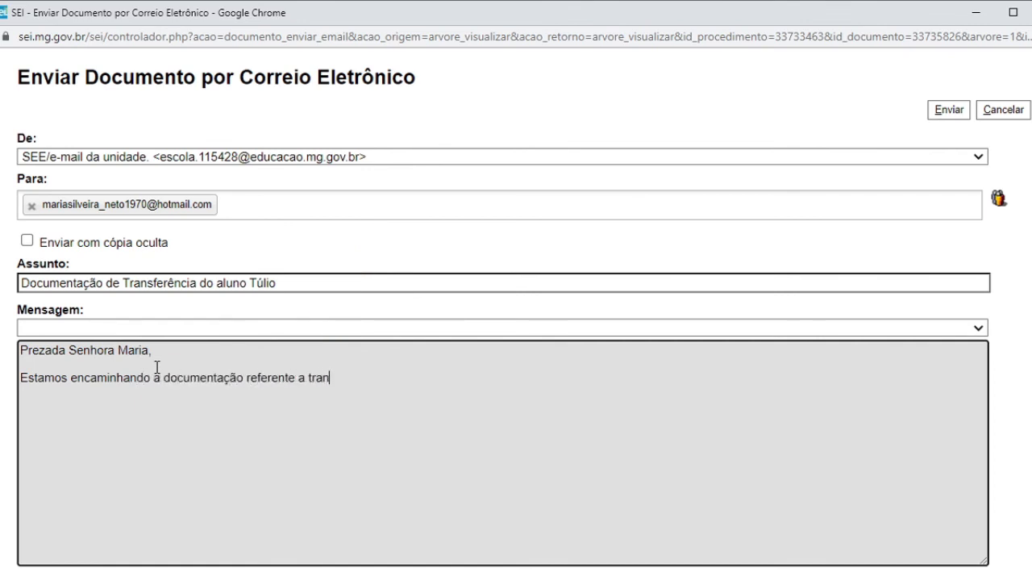
text(sferência do a)
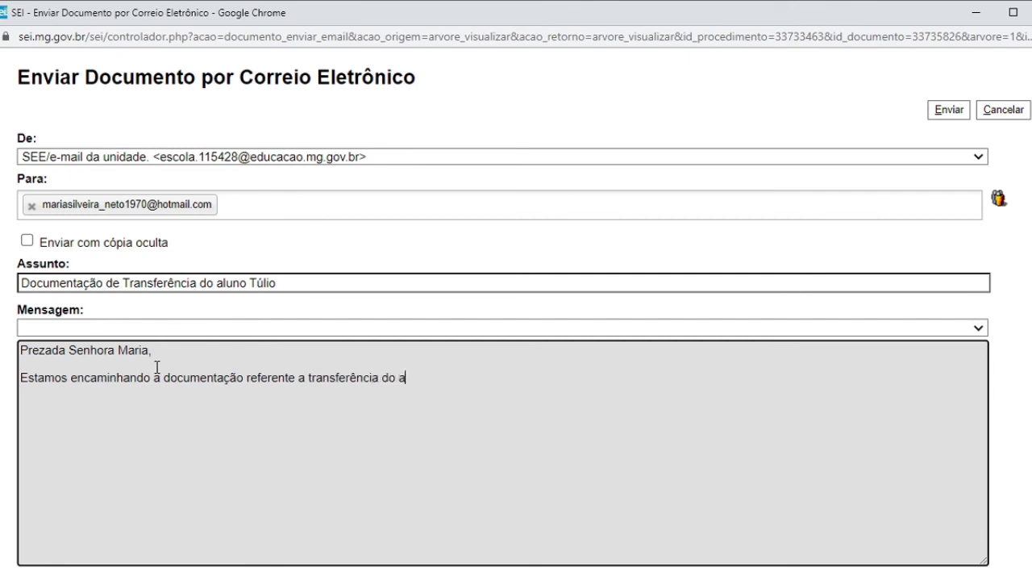
text(luno Túlio)
text(.)
key(Return)
key(Return)
text(Atenciosamente)
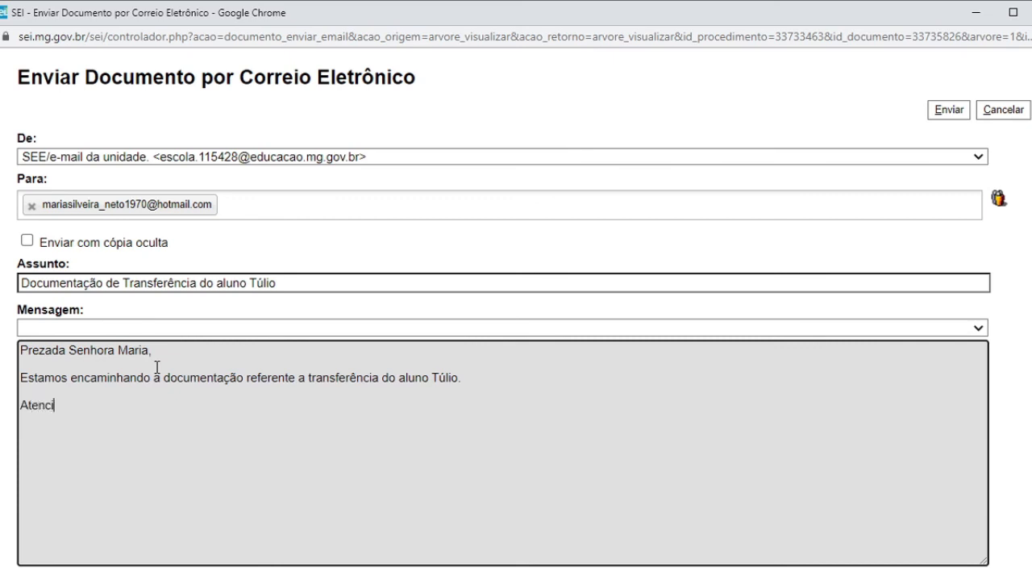
text(,)
key(Return)
key(Return)
End the message with '...' and leave only the declaration checked in Lista de Documentos
text(...)
scroll(157, 367, down, 2)
scroll(157, 367, down, 2)
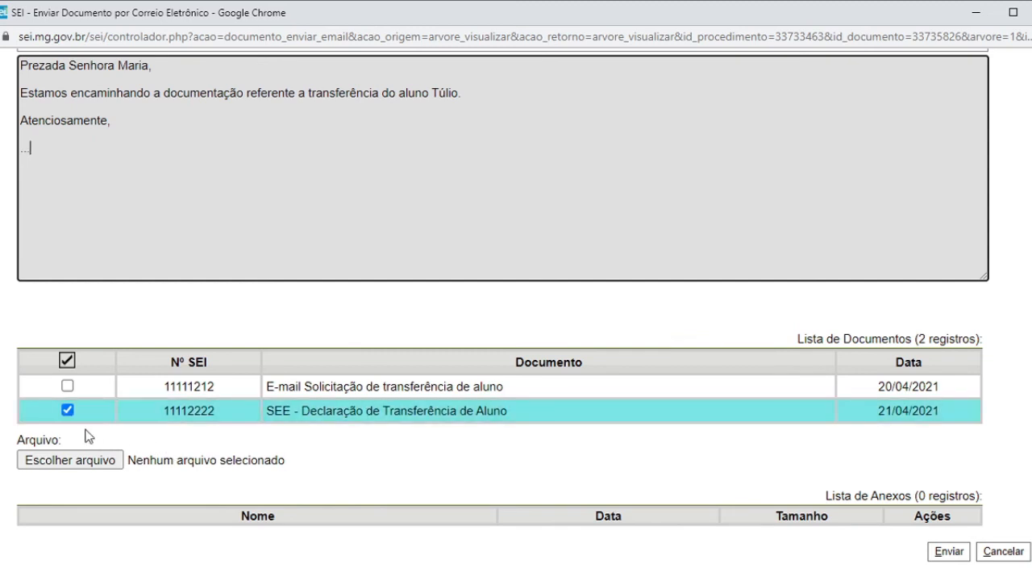
click(67, 386)
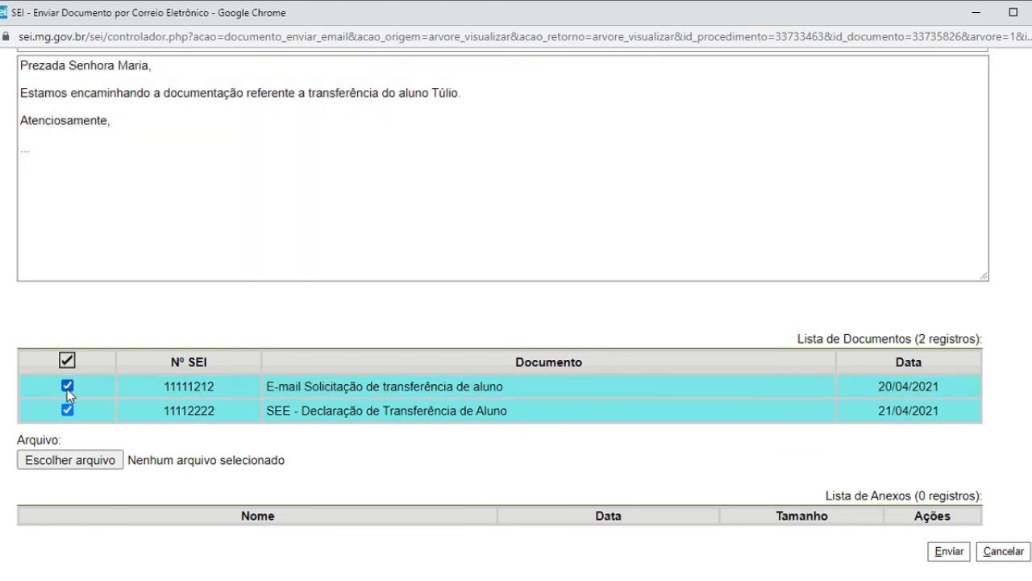
click(67, 387)
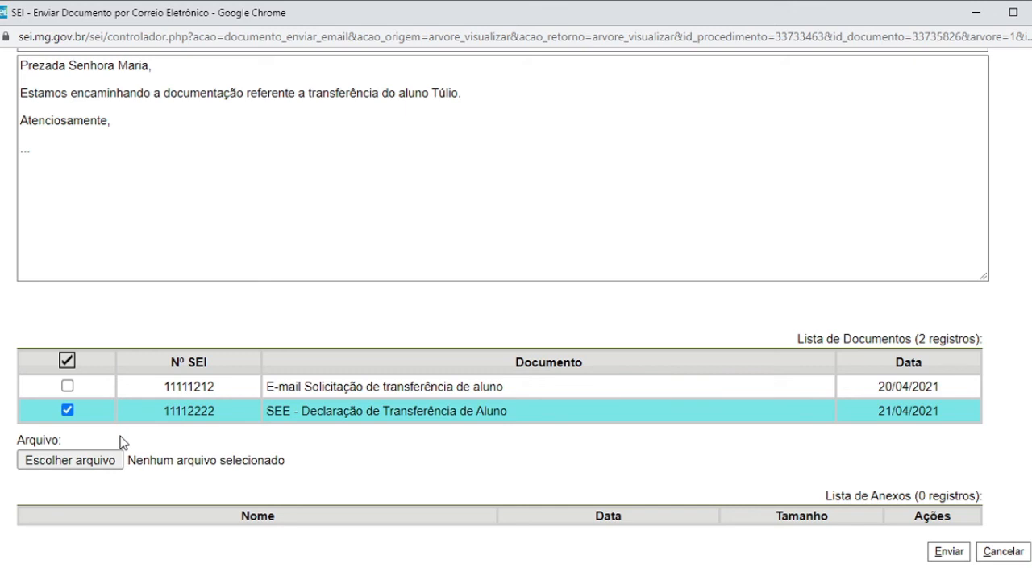
Attach FICHA INDIVIDUAL.pdf to the e-mail
click(79, 462)
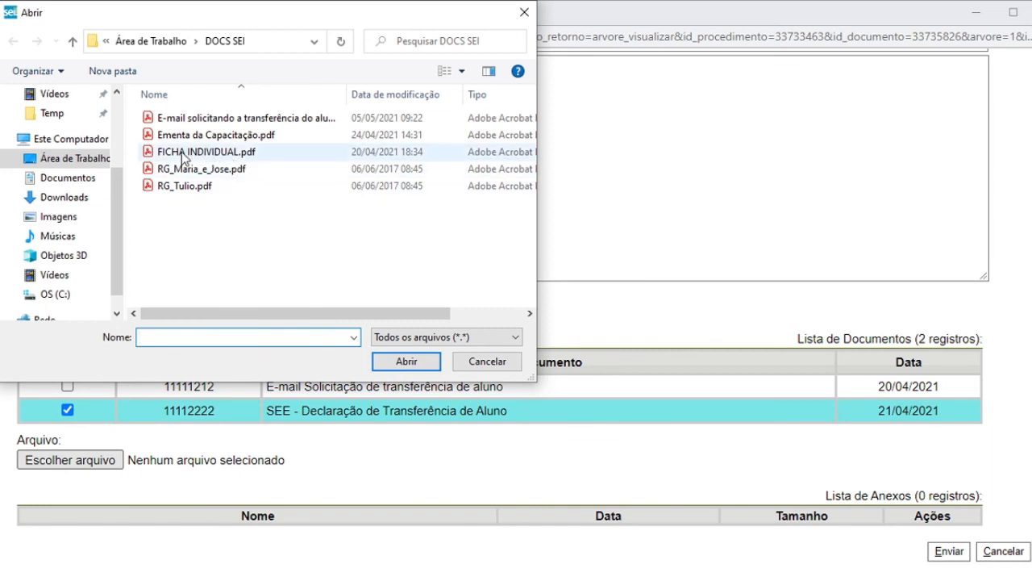
click(234, 153)
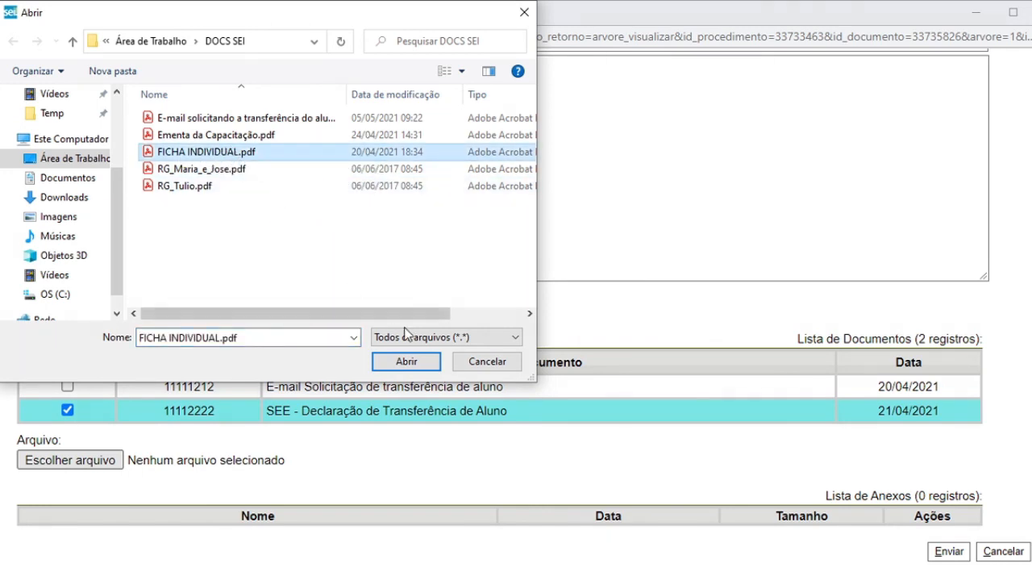
click(405, 362)
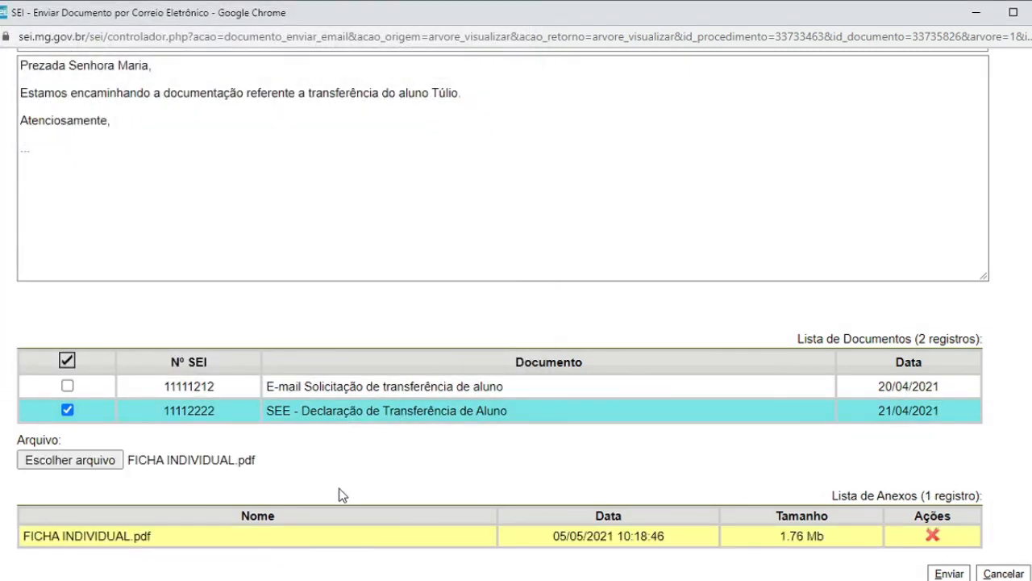
scroll(339, 494, down, 1)
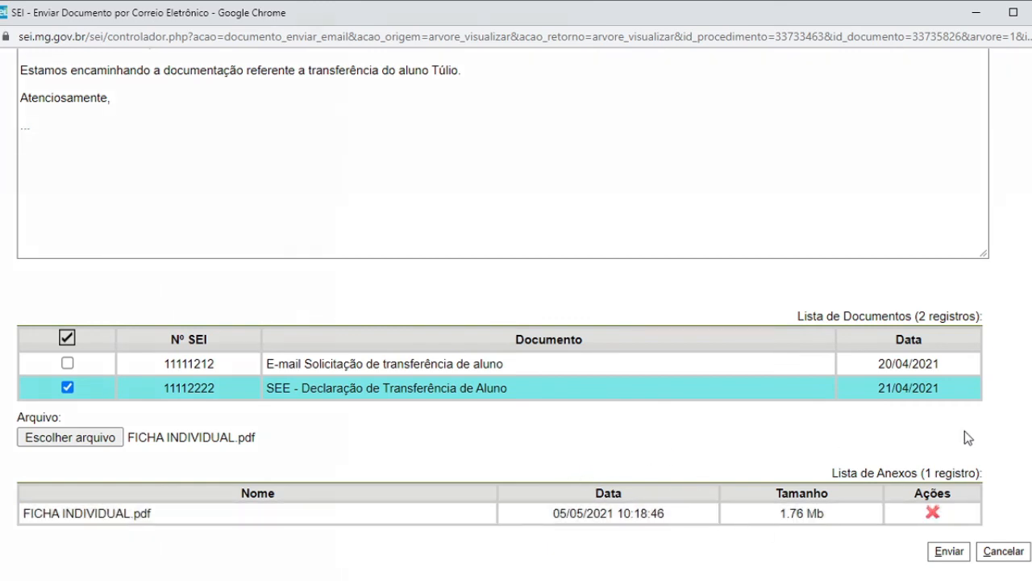
Send the e-mail, check its record in the process, and return to Controle de Processos
click(949, 557)
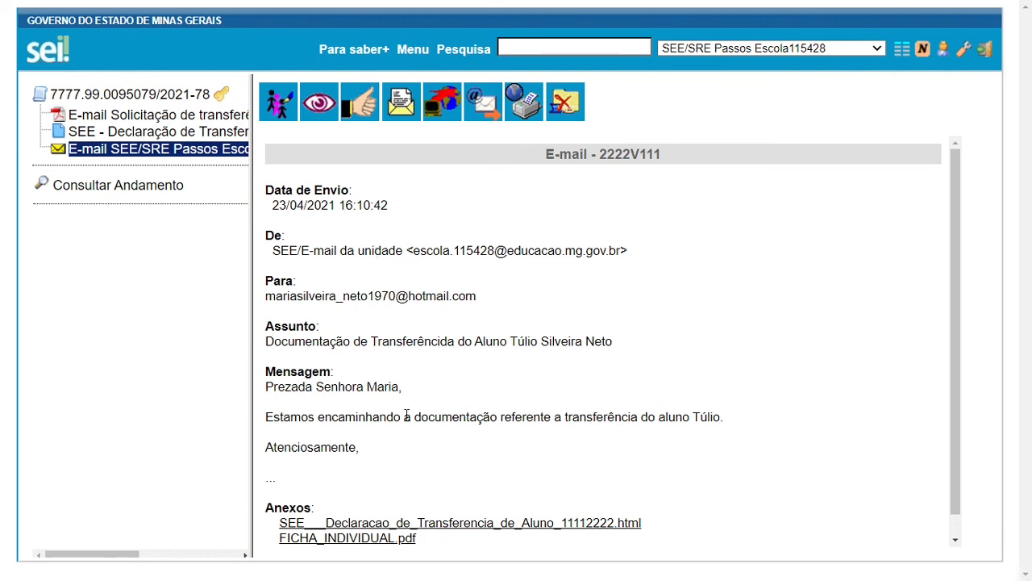
scroll(457, 413, down, 1)
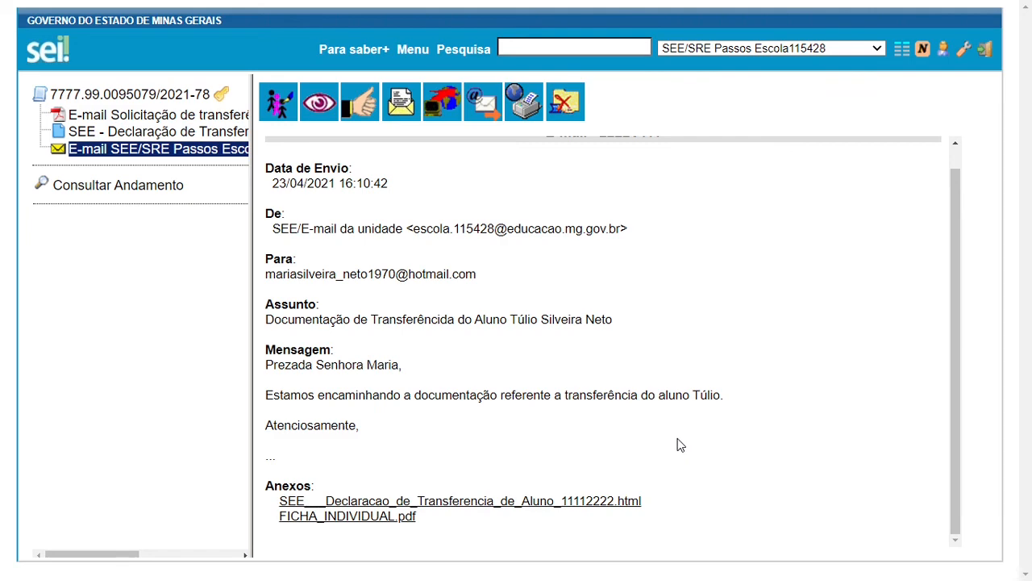
click(900, 51)
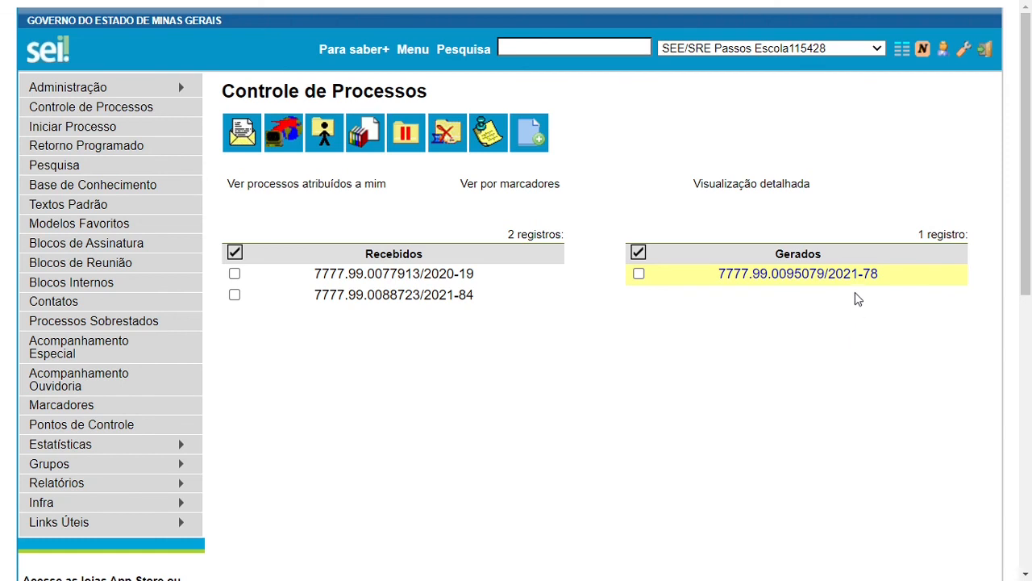
mouse_move(822, 278)
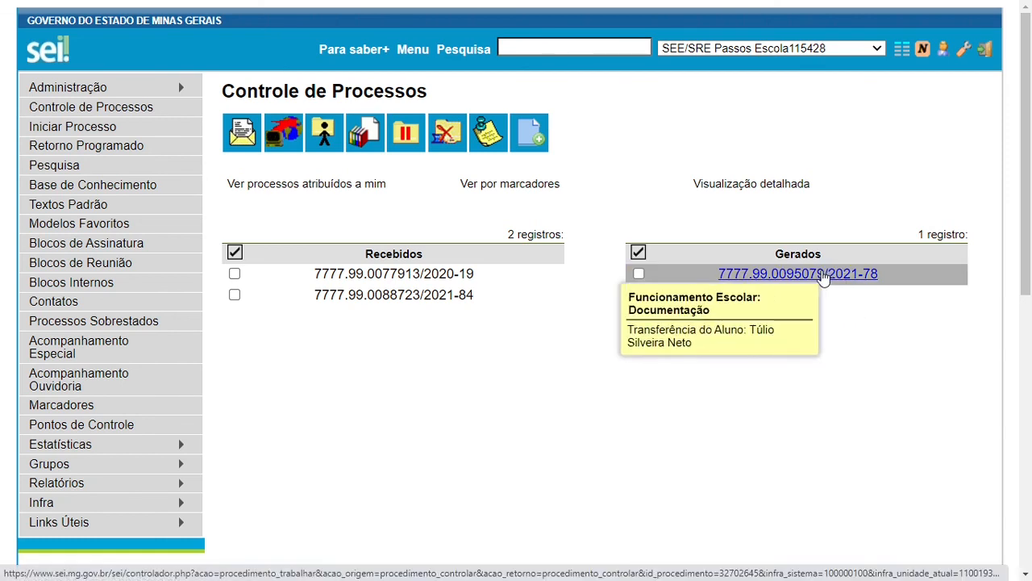